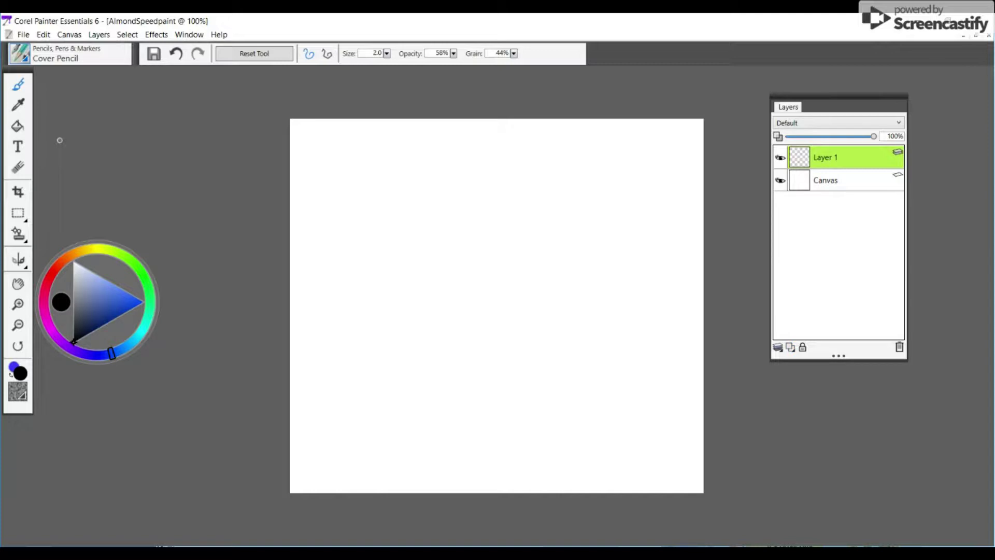
Rename Layer 1 as sketch
{"action": "double_click", "coordinate": [826, 157]}
{"action": "type", "text": "sketch"}
{"action": "key", "text": "Return"}
Rough out the creature's round head, pointed ears, muzzle, neck, body and front legs, plus the left wing's inner ovals, with the Cover Pencil
{"action": "mouse_move", "coordinate": [440, 318]}
{"action": "left_mouse_down"}
{"action": "mouse_move", "coordinate": [413, 323]}
{"action": "mouse_move", "coordinate": [495, 321]}
{"action": "mouse_move", "coordinate": [524, 291]}
{"action": "mouse_move", "coordinate": [457, 234]}
{"action": "left_mouse_up"}
{"action": "mouse_move", "coordinate": [545, 353]}
{"action": "left_mouse_down"}
{"action": "mouse_move", "coordinate": [499, 324]}
{"action": "mouse_move", "coordinate": [531, 256]}
{"action": "mouse_move", "coordinate": [451, 311]}
{"action": "mouse_move", "coordinate": [545, 332]}
{"action": "mouse_move", "coordinate": [519, 311]}
{"action": "left_mouse_up"}
{"action": "mouse_move", "coordinate": [490, 228]}
{"action": "left_mouse_down"}
{"action": "mouse_move", "coordinate": [472, 208]}
{"action": "mouse_move", "coordinate": [451, 326]}
{"action": "mouse_move", "coordinate": [423, 207]}
{"action": "mouse_move", "coordinate": [492, 233]}
{"action": "mouse_move", "coordinate": [413, 179]}
{"action": "mouse_move", "coordinate": [459, 311]}
{"action": "mouse_move", "coordinate": [461, 186]}
{"action": "mouse_move", "coordinate": [415, 203]}
{"action": "mouse_move", "coordinate": [441, 316]}
{"action": "mouse_move", "coordinate": [487, 234]}
{"action": "mouse_move", "coordinate": [499, 249]}
{"action": "mouse_move", "coordinate": [580, 258]}
{"action": "mouse_move", "coordinate": [566, 188]}
{"action": "mouse_move", "coordinate": [506, 240]}
{"action": "mouse_move", "coordinate": [560, 306]}
{"action": "mouse_move", "coordinate": [539, 228]}
{"action": "mouse_move", "coordinate": [571, 171]}
{"action": "mouse_move", "coordinate": [554, 298]}
{"action": "mouse_move", "coordinate": [503, 239]}
{"action": "mouse_move", "coordinate": [566, 313]}
{"action": "mouse_move", "coordinate": [542, 337]}
{"action": "mouse_move", "coordinate": [616, 312]}
{"action": "mouse_move", "coordinate": [578, 329]}
{"action": "mouse_move", "coordinate": [575, 311]}
{"action": "mouse_move", "coordinate": [552, 324]}
{"action": "left_mouse_up"}
{"action": "mouse_move", "coordinate": [469, 323]}
{"action": "left_mouse_down"}
{"action": "mouse_move", "coordinate": [487, 400]}
{"action": "mouse_move", "coordinate": [485, 386]}
{"action": "mouse_move", "coordinate": [514, 397]}
{"action": "mouse_move", "coordinate": [505, 374]}
{"action": "mouse_move", "coordinate": [495, 389]}
{"action": "mouse_move", "coordinate": [513, 384]}
{"action": "mouse_move", "coordinate": [464, 373]}
{"action": "mouse_move", "coordinate": [461, 438]}
{"action": "left_mouse_up"}
{"action": "mouse_move", "coordinate": [446, 402]}
{"action": "left_mouse_down"}
{"action": "mouse_move", "coordinate": [392, 367]}
{"action": "mouse_move", "coordinate": [457, 415]}
{"action": "mouse_move", "coordinate": [420, 380]}
{"action": "mouse_move", "coordinate": [365, 373]}
{"action": "mouse_move", "coordinate": [436, 420]}
{"action": "mouse_move", "coordinate": [341, 344]}
{"action": "mouse_move", "coordinate": [415, 414]}
{"action": "mouse_move", "coordinate": [374, 349]}
{"action": "left_mouse_up"}
{"action": "mouse_move", "coordinate": [489, 450]}
{"action": "left_mouse_down"}
{"action": "mouse_move", "coordinate": [490, 487]}
{"action": "mouse_move", "coordinate": [516, 467]}
{"action": "mouse_move", "coordinate": [520, 449]}
{"action": "mouse_move", "coordinate": [521, 492]}
{"action": "mouse_move", "coordinate": [522, 443]}
{"action": "left_mouse_up"}
{"action": "mouse_move", "coordinate": [549, 349]}
{"action": "left_mouse_down"}
{"action": "mouse_move", "coordinate": [551, 382]}
{"action": "mouse_move", "coordinate": [562, 408]}
{"action": "mouse_move", "coordinate": [559, 374]}
{"action": "mouse_move", "coordinate": [592, 475]}
{"action": "left_mouse_up"}
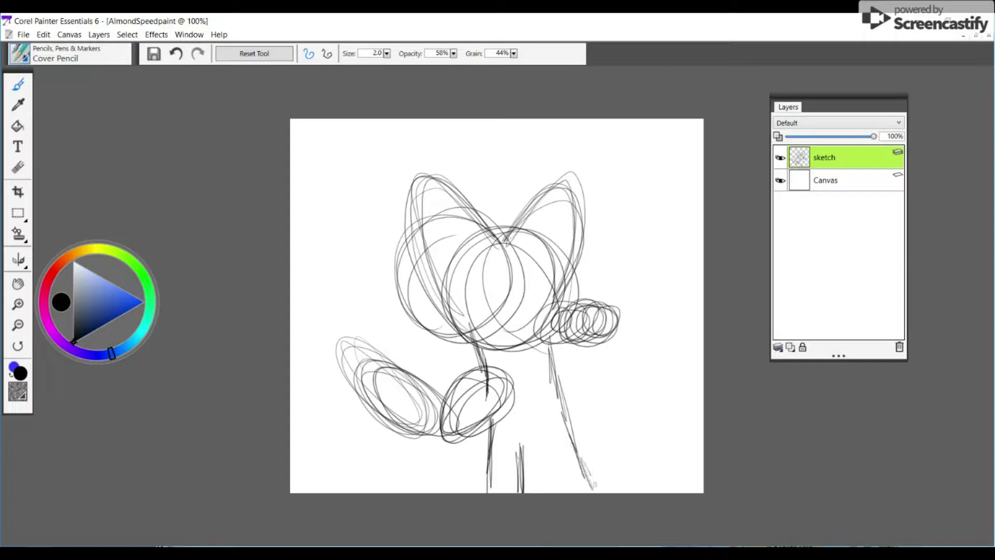
{"action": "left_click_drag", "start_coordinate": [542, 445], "coordinate": [568, 489]}
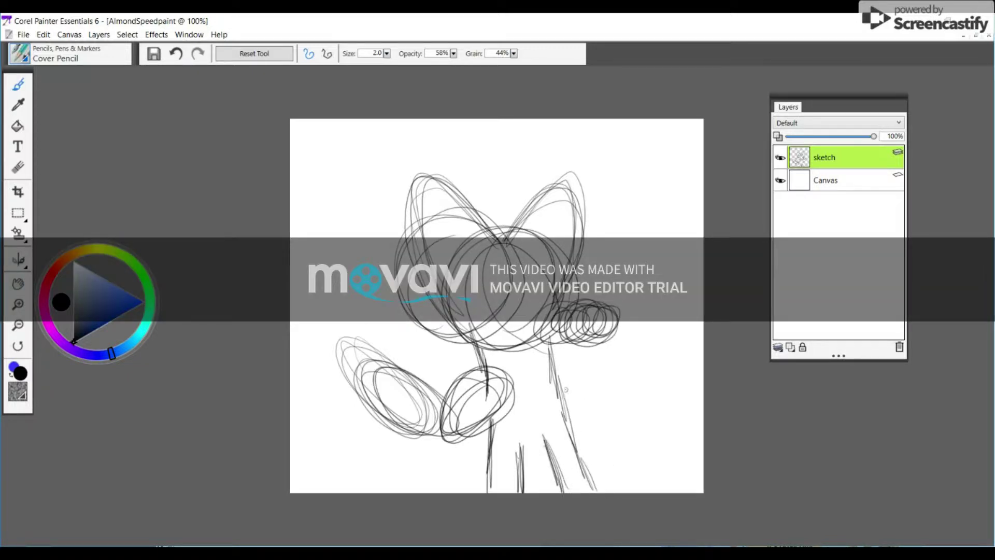
Sketch the right wing as overlapping ovals reaching the canvas edge and add the outer oval of the left wing
{"action": "mouse_move", "coordinate": [537, 389]}
{"action": "left_mouse_down"}
{"action": "mouse_move", "coordinate": [583, 378]}
{"action": "mouse_move", "coordinate": [539, 409]}
{"action": "mouse_move", "coordinate": [593, 366]}
{"action": "mouse_move", "coordinate": [563, 412]}
{"action": "mouse_move", "coordinate": [594, 365]}
{"action": "mouse_move", "coordinate": [544, 409]}
{"action": "mouse_move", "coordinate": [596, 374]}
{"action": "left_mouse_up"}
{"action": "mouse_move", "coordinate": [620, 322]}
{"action": "left_mouse_down"}
{"action": "mouse_move", "coordinate": [604, 400]}
{"action": "mouse_move", "coordinate": [641, 332]}
{"action": "mouse_move", "coordinate": [586, 415]}
{"action": "mouse_move", "coordinate": [650, 378]}
{"action": "mouse_move", "coordinate": [625, 324]}
{"action": "mouse_move", "coordinate": [607, 401]}
{"action": "mouse_move", "coordinate": [669, 353]}
{"action": "mouse_move", "coordinate": [677, 311]}
{"action": "mouse_move", "coordinate": [623, 404]}
{"action": "mouse_move", "coordinate": [643, 296]}
{"action": "mouse_move", "coordinate": [615, 405]}
{"action": "left_mouse_up"}
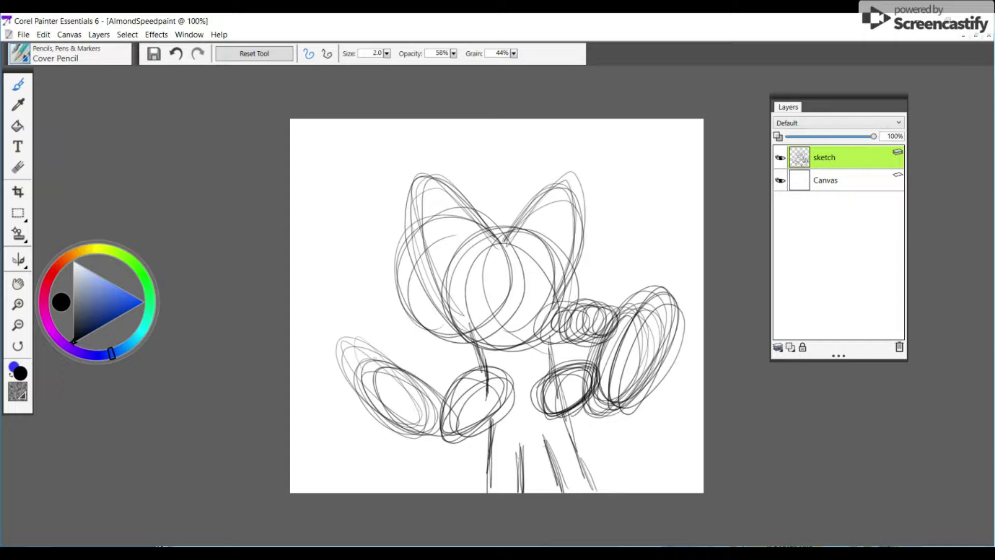
{"action": "mouse_move", "coordinate": [363, 370]}
{"action": "left_mouse_down"}
{"action": "mouse_move", "coordinate": [342, 435]}
{"action": "mouse_move", "coordinate": [374, 373]}
{"action": "mouse_move", "coordinate": [332, 435]}
{"action": "mouse_move", "coordinate": [384, 379]}
{"action": "left_mouse_up"}
{"action": "mouse_move", "coordinate": [697, 328]}
{"action": "left_mouse_down"}
{"action": "mouse_move", "coordinate": [723, 379]}
{"action": "mouse_move", "coordinate": [713, 357]}
{"action": "mouse_move", "coordinate": [690, 363]}
{"action": "mouse_move", "coordinate": [653, 321]}
{"action": "mouse_move", "coordinate": [690, 362]}
{"action": "mouse_move", "coordinate": [669, 332]}
{"action": "mouse_move", "coordinate": [728, 351]}
{"action": "left_mouse_up"}
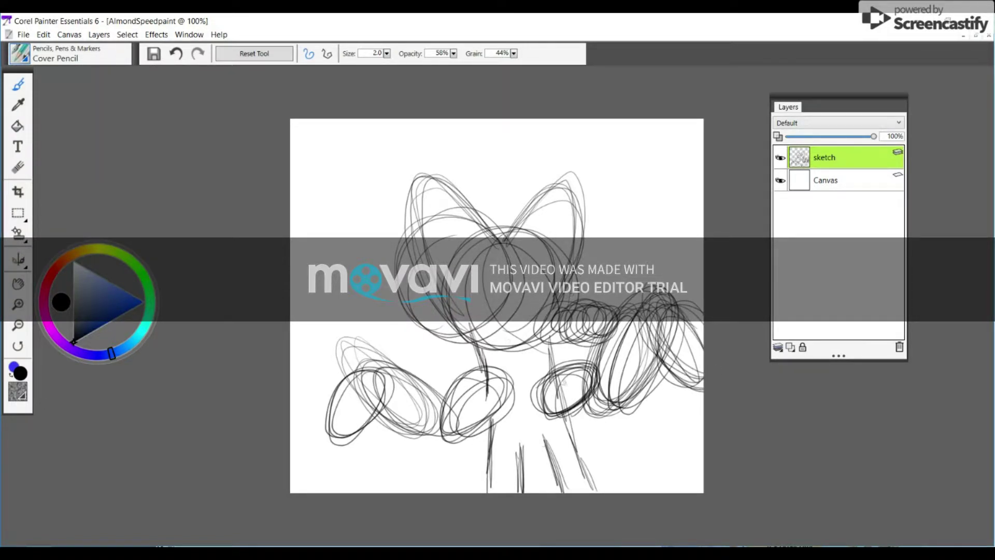
{"action": "mouse_move", "coordinate": [629, 492]}
{"action": "left_mouse_down"}
{"action": "mouse_move", "coordinate": [620, 459]}
{"action": "mouse_move", "coordinate": [641, 397]}
{"action": "left_mouse_up"}
{"action": "mouse_move", "coordinate": [630, 293]}
{"action": "left_mouse_down"}
{"action": "mouse_move", "coordinate": [603, 236]}
{"action": "mouse_move", "coordinate": [626, 233]}
{"action": "mouse_move", "coordinate": [645, 284]}
{"action": "left_mouse_up"}
{"action": "left_click_drag", "start_coordinate": [669, 375], "coordinate": [641, 495]}
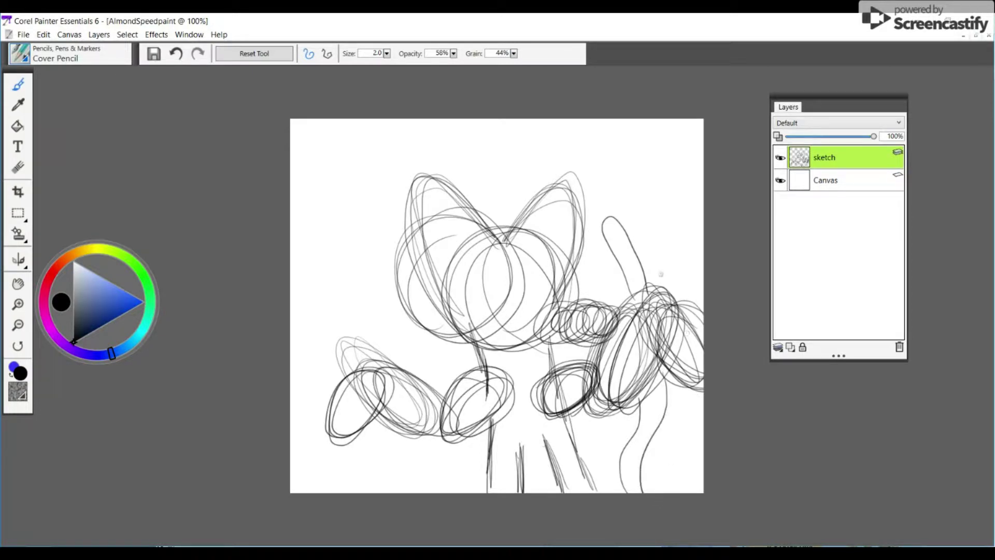
{"action": "left_click_drag", "start_coordinate": [628, 285], "coordinate": [635, 302]}
{"action": "mouse_move", "coordinate": [654, 501]}
{"action": "left_mouse_down"}
{"action": "mouse_move", "coordinate": [660, 450]}
{"action": "mouse_move", "coordinate": [650, 428]}
{"action": "mouse_move", "coordinate": [618, 433]}
{"action": "mouse_move", "coordinate": [600, 463]}
{"action": "left_mouse_up"}
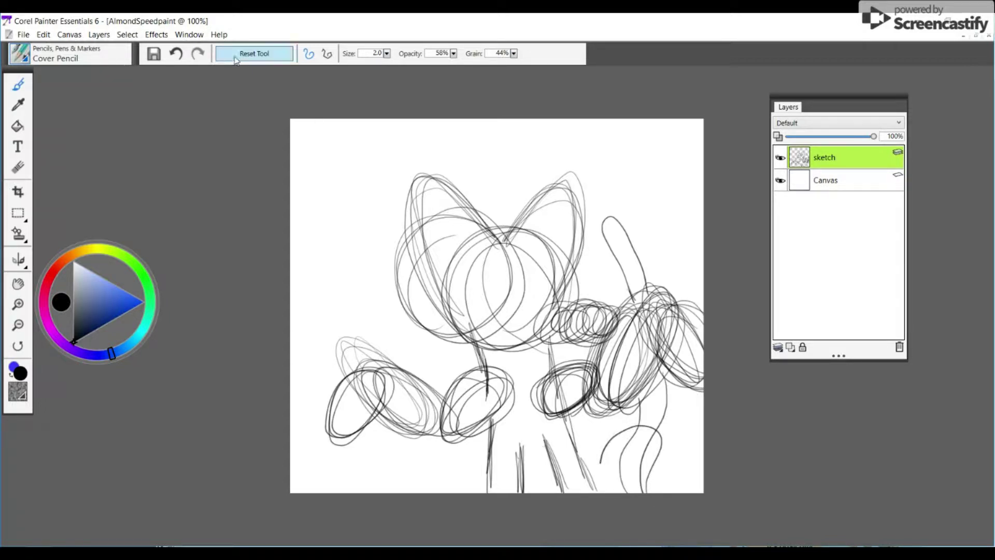
{"action": "left_click", "coordinate": [176, 54]}
{"action": "left_click", "coordinate": [176, 54]}
{"action": "left_click", "coordinate": [175, 53]}
{"action": "left_click", "coordinate": [175, 54]}
{"action": "mouse_move", "coordinate": [603, 492]}
{"action": "left_mouse_down"}
{"action": "mouse_move", "coordinate": [610, 451]}
{"action": "mouse_move", "coordinate": [591, 455]}
{"action": "mouse_move", "coordinate": [624, 433]}
{"action": "mouse_move", "coordinate": [644, 448]}
{"action": "mouse_move", "coordinate": [645, 492]}
{"action": "left_mouse_up"}
{"action": "left_click", "coordinate": [176, 53]}
{"action": "mouse_move", "coordinate": [644, 527]}
{"action": "left_mouse_down"}
{"action": "mouse_move", "coordinate": [659, 480]}
{"action": "mouse_move", "coordinate": [649, 433]}
{"action": "mouse_move", "coordinate": [615, 430]}
{"action": "mouse_move", "coordinate": [602, 477]}
{"action": "mouse_move", "coordinate": [627, 487]}
{"action": "mouse_move", "coordinate": [634, 460]}
{"action": "mouse_move", "coordinate": [653, 493]}
{"action": "left_mouse_up"}
{"action": "mouse_move", "coordinate": [582, 487]}
{"action": "left_mouse_down"}
{"action": "mouse_move", "coordinate": [591, 424]}
{"action": "mouse_move", "coordinate": [627, 404]}
{"action": "mouse_move", "coordinate": [682, 423]}
{"action": "mouse_move", "coordinate": [679, 492]}
{"action": "left_mouse_up"}
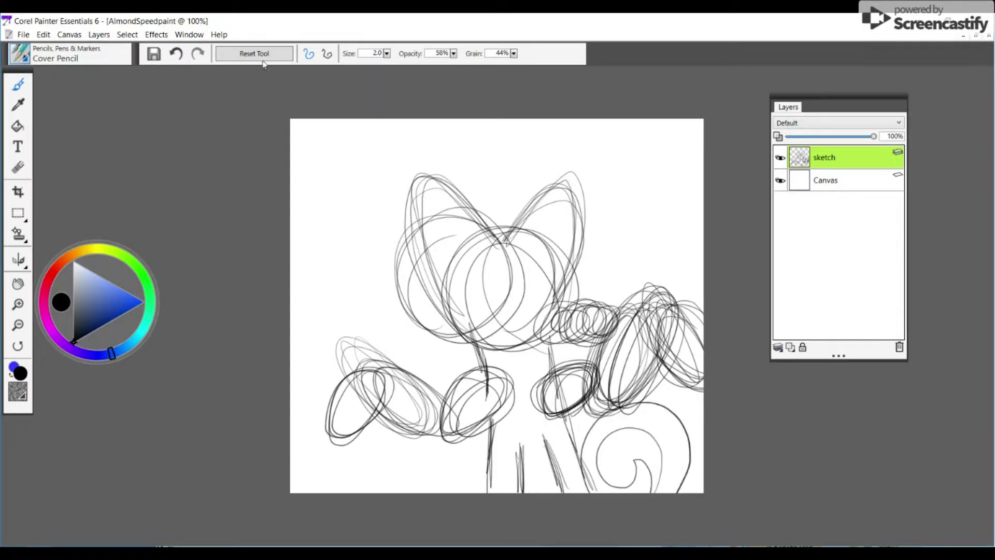
{"action": "double_click", "coordinate": [176, 53]}
Sketch the tail as two wavy lines running from the base of the body to the canvas's right edge, redoing the first attempt
{"action": "mouse_move", "coordinate": [599, 495]}
{"action": "left_mouse_down"}
{"action": "mouse_move", "coordinate": [637, 461]}
{"action": "mouse_move", "coordinate": [716, 426]}
{"action": "mouse_move", "coordinate": [709, 445]}
{"action": "mouse_move", "coordinate": [650, 469]}
{"action": "mouse_move", "coordinate": [629, 498]}
{"action": "left_mouse_up"}
{"action": "double_click", "coordinate": [177, 54]}
{"action": "mouse_move", "coordinate": [599, 497]}
{"action": "left_mouse_down"}
{"action": "mouse_move", "coordinate": [630, 459]}
{"action": "mouse_move", "coordinate": [713, 432]}
{"action": "mouse_move", "coordinate": [681, 469]}
{"action": "mouse_move", "coordinate": [648, 476]}
{"action": "mouse_move", "coordinate": [633, 498]}
{"action": "left_mouse_up"}
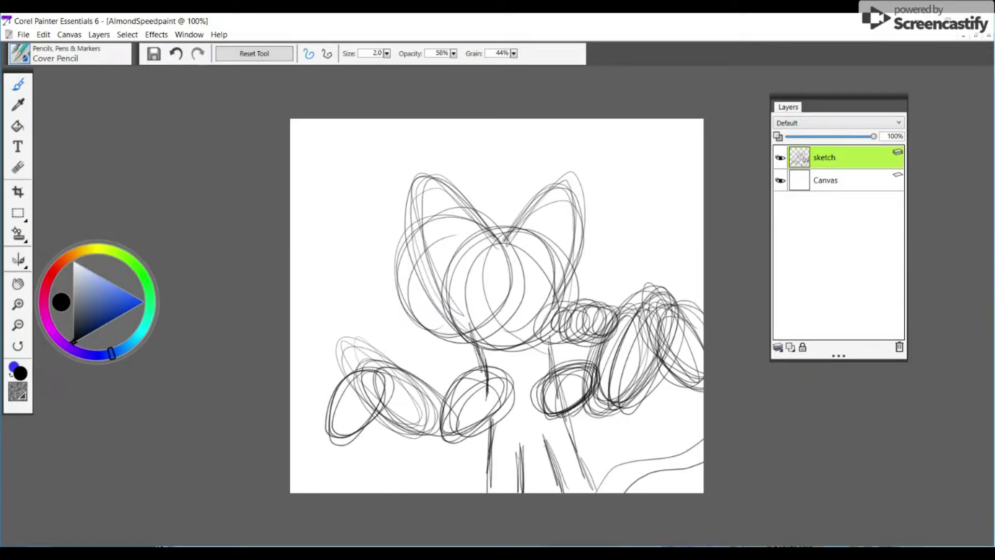
Add a new layer above the sketch layer and name it lineart
{"action": "left_click", "coordinate": [790, 348]}
{"action": "double_click", "coordinate": [826, 158]}
{"action": "key", "text": "BackSpace"}
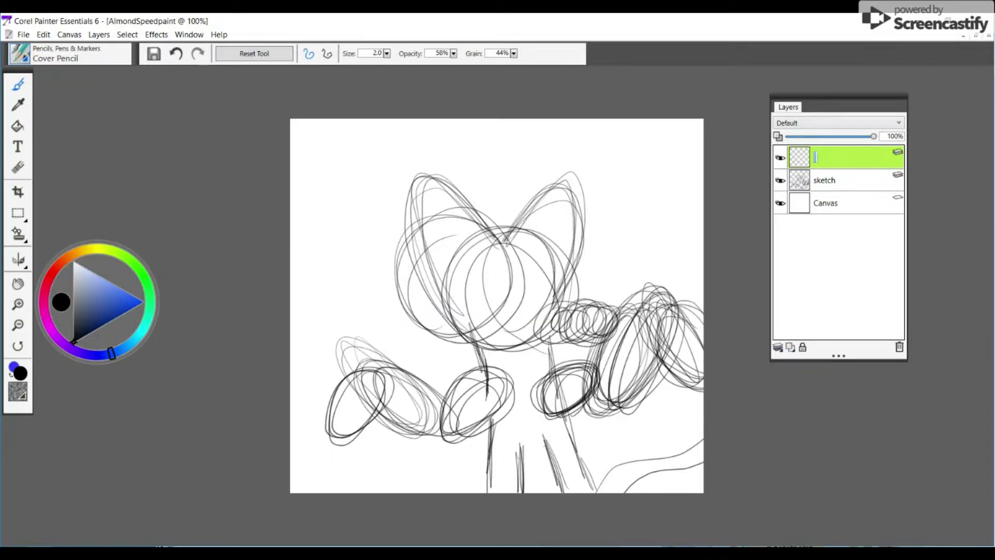
{"action": "type", "text": "lineart"}
{"action": "key", "text": "Return"}
Outline the head, muzzle, nose and both ears with their inner-ear lines in black, using the Round Tip Pen
{"action": "left_click", "coordinate": [21, 53]}
{"action": "left_click", "coordinate": [172, 134]}
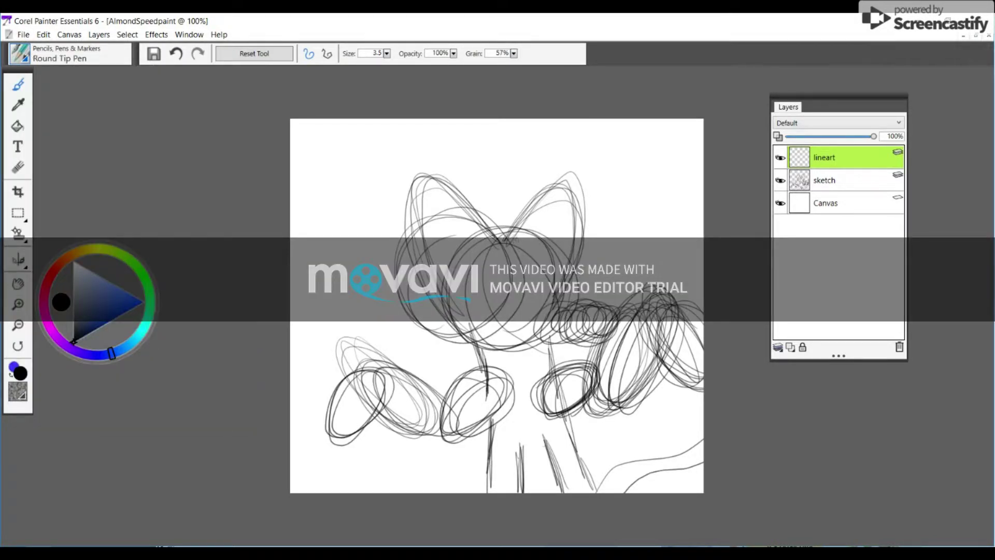
{"action": "mouse_move", "coordinate": [512, 232]}
{"action": "left_mouse_down"}
{"action": "mouse_move", "coordinate": [491, 228]}
{"action": "mouse_move", "coordinate": [435, 177]}
{"action": "mouse_move", "coordinate": [416, 195]}
{"action": "mouse_move", "coordinate": [421, 244]}
{"action": "mouse_move", "coordinate": [460, 322]}
{"action": "mouse_move", "coordinate": [503, 349]}
{"action": "mouse_move", "coordinate": [546, 341]}
{"action": "left_mouse_up"}
{"action": "mouse_move", "coordinate": [542, 303]}
{"action": "left_mouse_down"}
{"action": "mouse_move", "coordinate": [607, 312]}
{"action": "mouse_move", "coordinate": [610, 325]}
{"action": "mouse_move", "coordinate": [583, 344]}
{"action": "mouse_move", "coordinate": [554, 345]}
{"action": "left_mouse_up"}
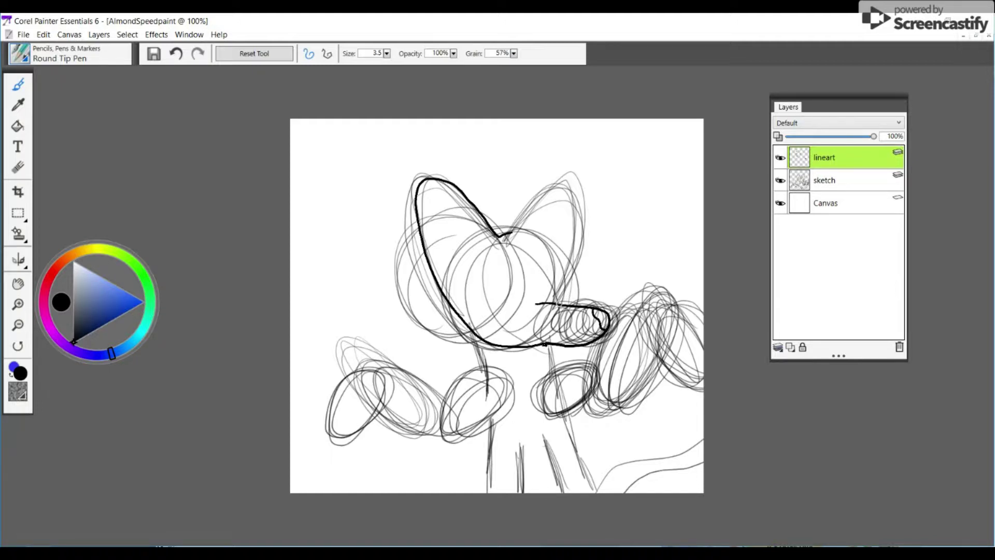
{"action": "mouse_move", "coordinate": [581, 252]}
{"action": "left_mouse_down"}
{"action": "mouse_move", "coordinate": [573, 181]}
{"action": "mouse_move", "coordinate": [552, 187]}
{"action": "mouse_move", "coordinate": [514, 230]}
{"action": "left_mouse_up"}
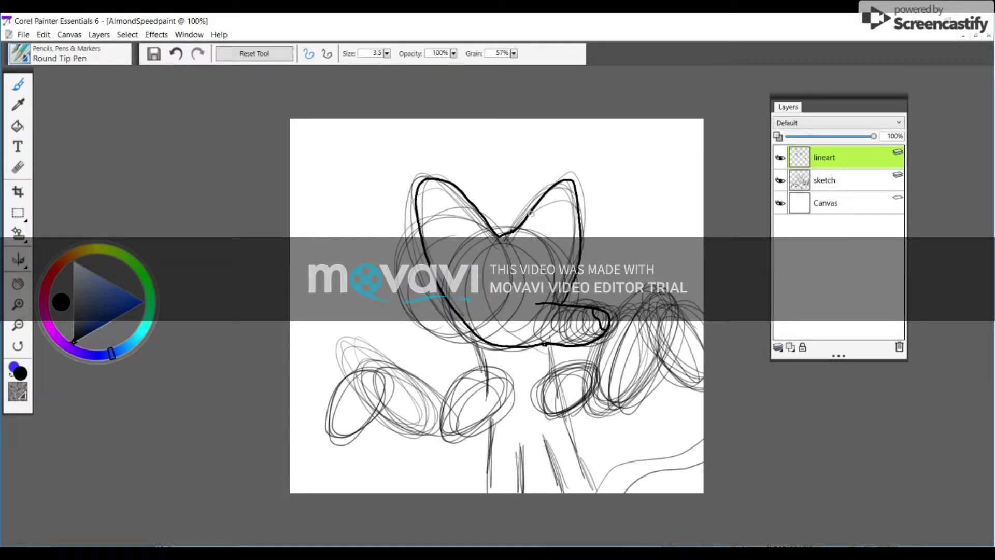
{"action": "left_click_drag", "start_coordinate": [512, 230], "coordinate": [528, 233]}
{"action": "mouse_move", "coordinate": [426, 179]}
{"action": "left_mouse_down"}
{"action": "mouse_move", "coordinate": [446, 228]}
{"action": "mouse_move", "coordinate": [472, 240]}
{"action": "mouse_move", "coordinate": [440, 269]}
{"action": "left_mouse_up"}
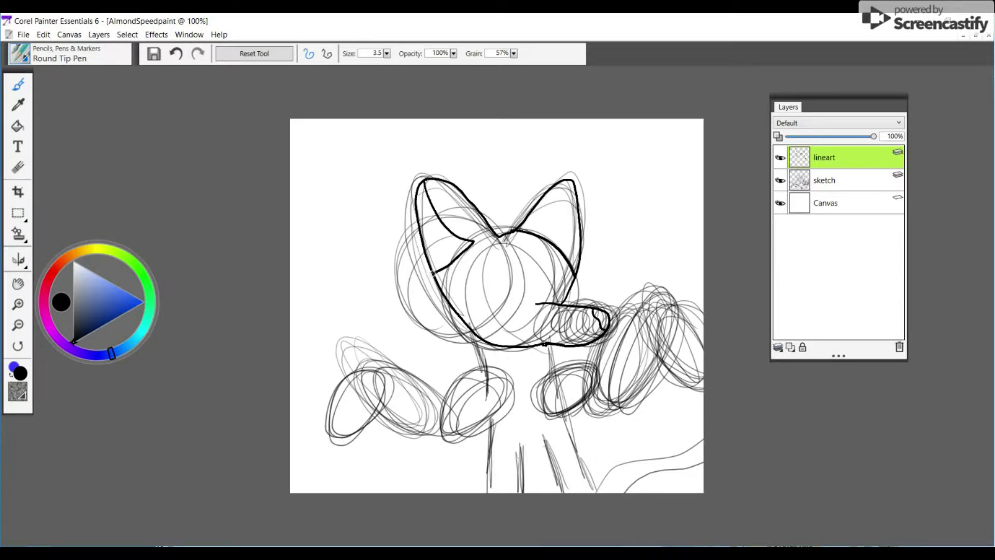
{"action": "left_click_drag", "start_coordinate": [569, 180], "coordinate": [551, 234]}
Ink the left side of the neck and the left wing's arm, erasing the overlap at the shoulder and redrawing the join
{"action": "left_click", "coordinate": [417, 207], "text": "alt"}
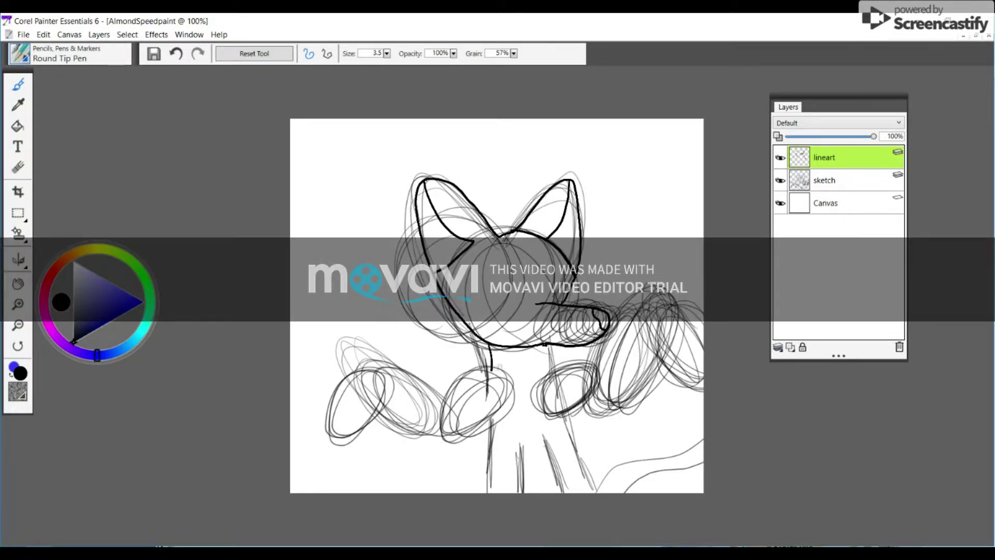
{"action": "left_click_drag", "start_coordinate": [505, 377], "coordinate": [492, 367]}
{"action": "mouse_move", "coordinate": [422, 381]}
{"action": "left_mouse_down"}
{"action": "mouse_move", "coordinate": [388, 359]}
{"action": "mouse_move", "coordinate": [365, 361]}
{"action": "mouse_move", "coordinate": [328, 426]}
{"action": "mouse_move", "coordinate": [352, 422]}
{"action": "mouse_move", "coordinate": [382, 388]}
{"action": "mouse_move", "coordinate": [437, 408]}
{"action": "mouse_move", "coordinate": [504, 384]}
{"action": "left_mouse_up"}
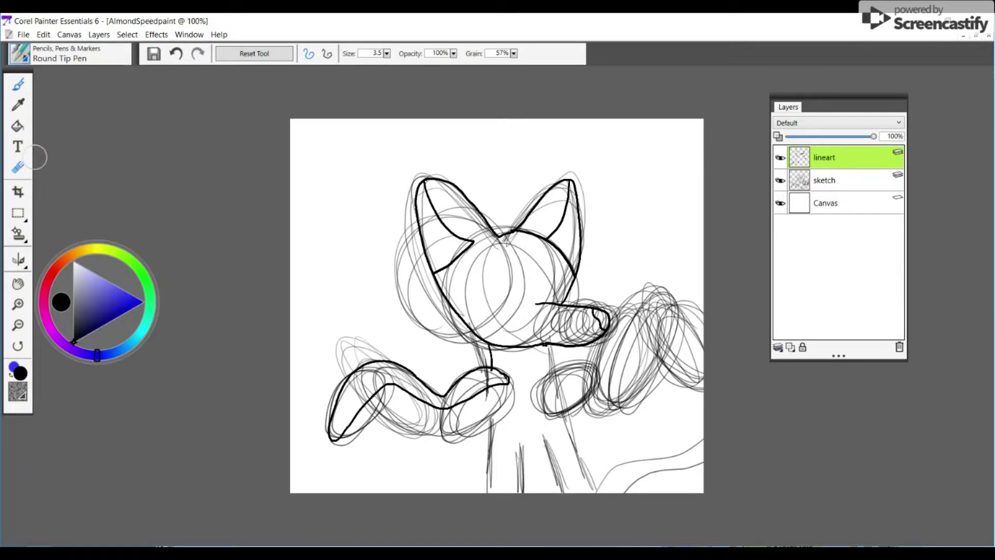
{"action": "left_click", "coordinate": [18, 167]}
{"action": "mouse_move", "coordinate": [513, 375]}
{"action": "left_mouse_down"}
{"action": "mouse_move", "coordinate": [491, 373]}
{"action": "mouse_move", "coordinate": [492, 390]}
{"action": "left_mouse_up"}
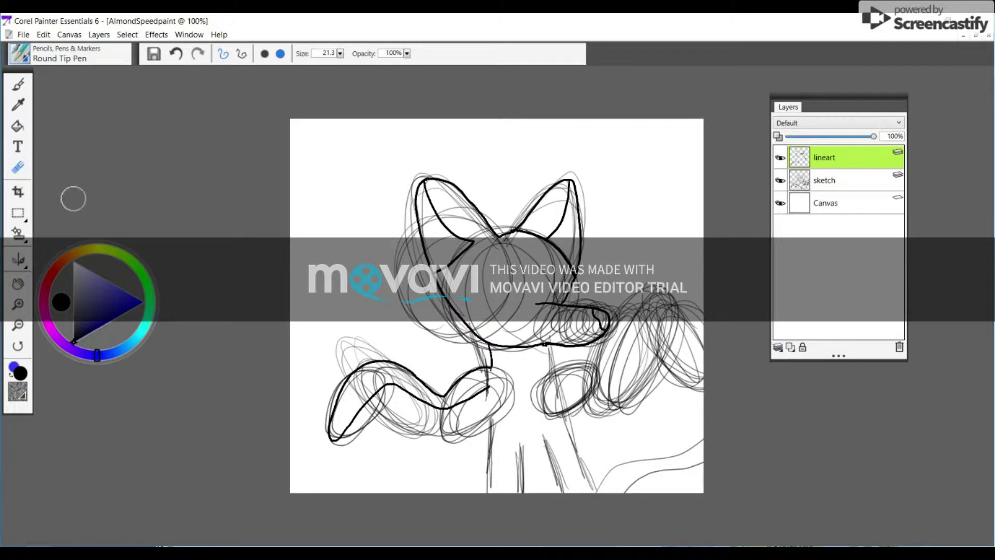
{"action": "left_click", "coordinate": [18, 85]}
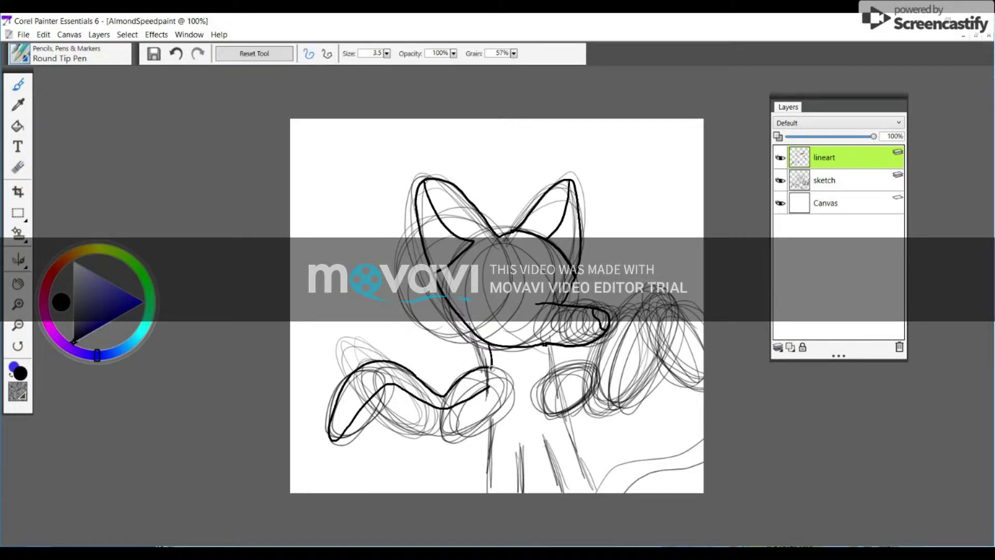
{"action": "left_click_drag", "start_coordinate": [491, 361], "coordinate": [488, 383]}
Ink the right side of the neck and both edges of the right wing's arm out to the canvas edge
{"action": "left_click_drag", "start_coordinate": [547, 343], "coordinate": [549, 359]}
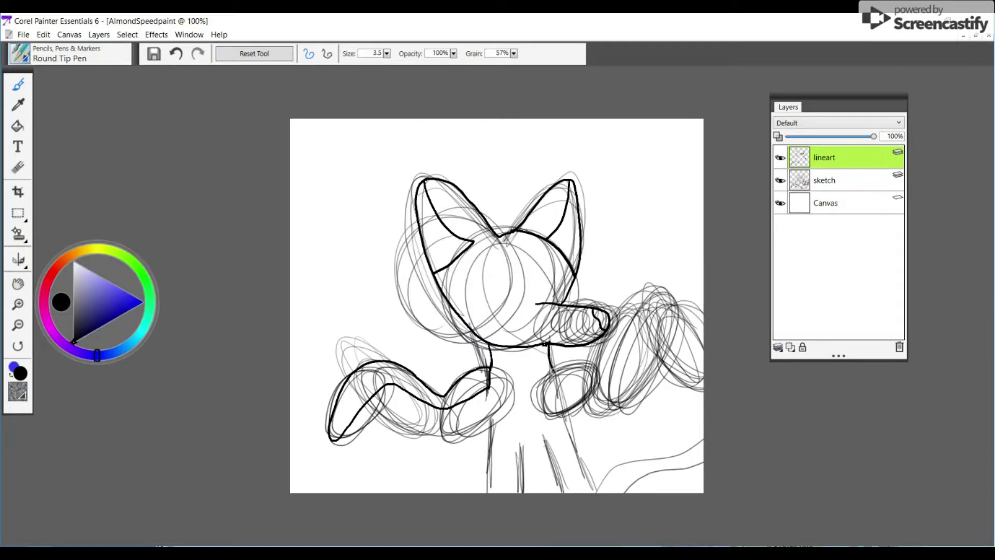
{"action": "mouse_move", "coordinate": [586, 369]}
{"action": "left_mouse_down"}
{"action": "mouse_move", "coordinate": [611, 362]}
{"action": "mouse_move", "coordinate": [650, 302]}
{"action": "mouse_move", "coordinate": [697, 315]}
{"action": "mouse_move", "coordinate": [709, 335]}
{"action": "left_mouse_up"}
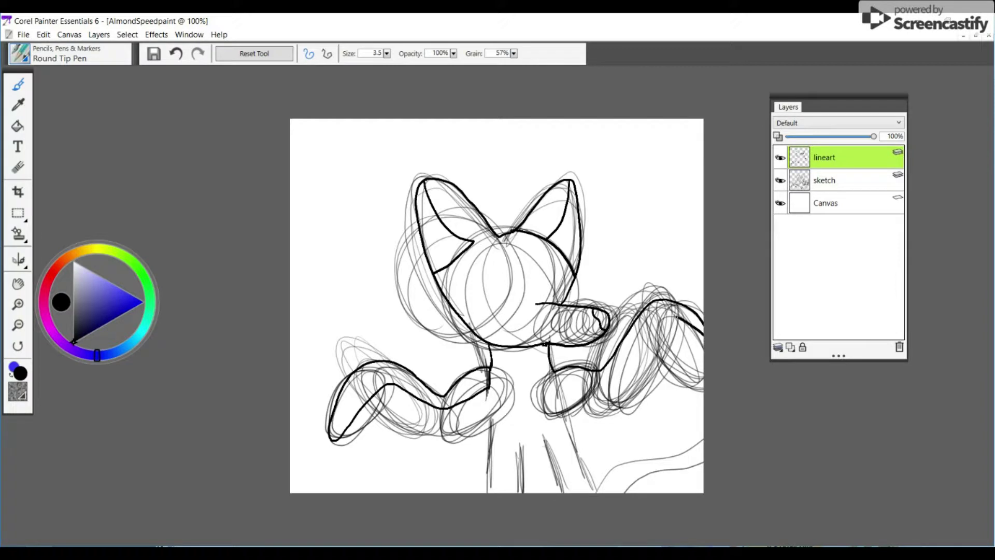
{"action": "left_click_drag", "start_coordinate": [661, 324], "coordinate": [604, 381]}
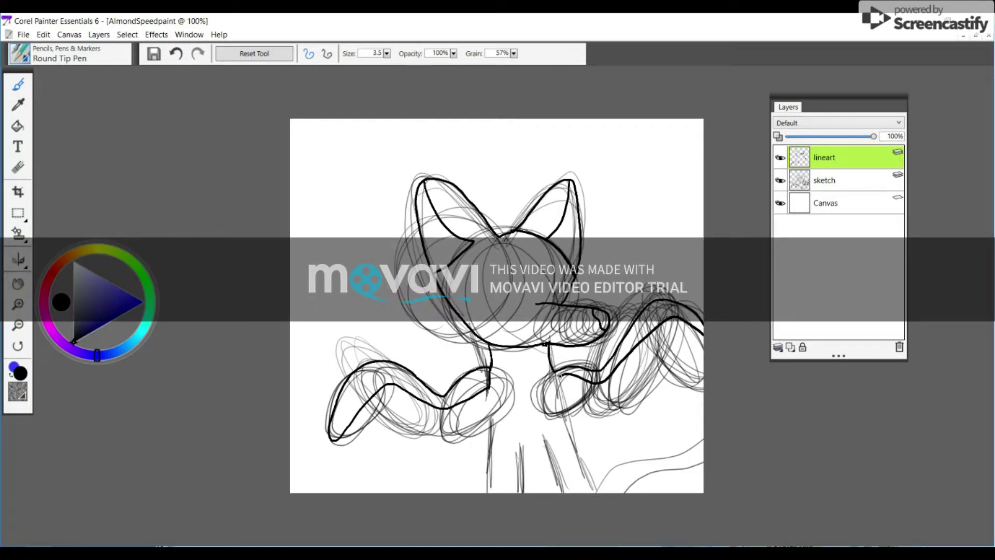
Ink the body's sides, the inner lines of the front legs and the curved tail over the sketch
{"action": "left_click_drag", "start_coordinate": [554, 369], "coordinate": [586, 493]}
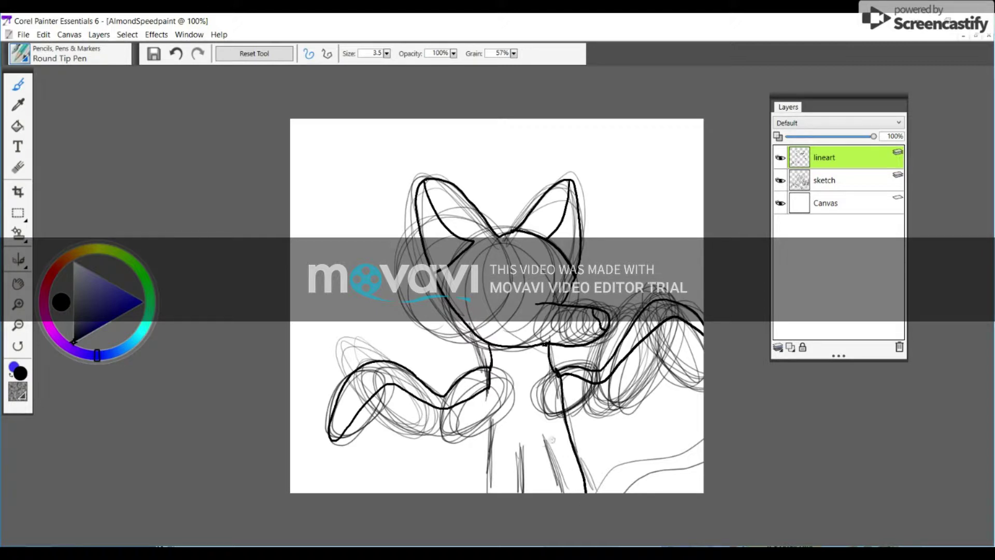
{"action": "left_click_drag", "start_coordinate": [544, 423], "coordinate": [567, 496]}
{"action": "left_click_drag", "start_coordinate": [521, 421], "coordinate": [518, 505]}
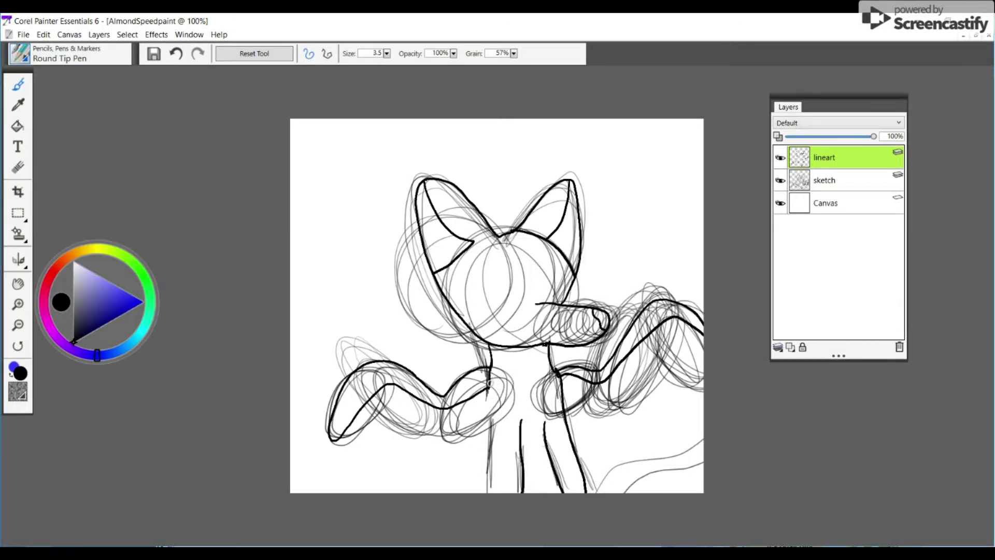
{"action": "left_click_drag", "start_coordinate": [488, 386], "coordinate": [492, 497]}
{"action": "mouse_move", "coordinate": [523, 481]}
{"action": "left_mouse_down"}
{"action": "mouse_move", "coordinate": [528, 495]}
{"action": "mouse_move", "coordinate": [551, 497]}
{"action": "left_mouse_up"}
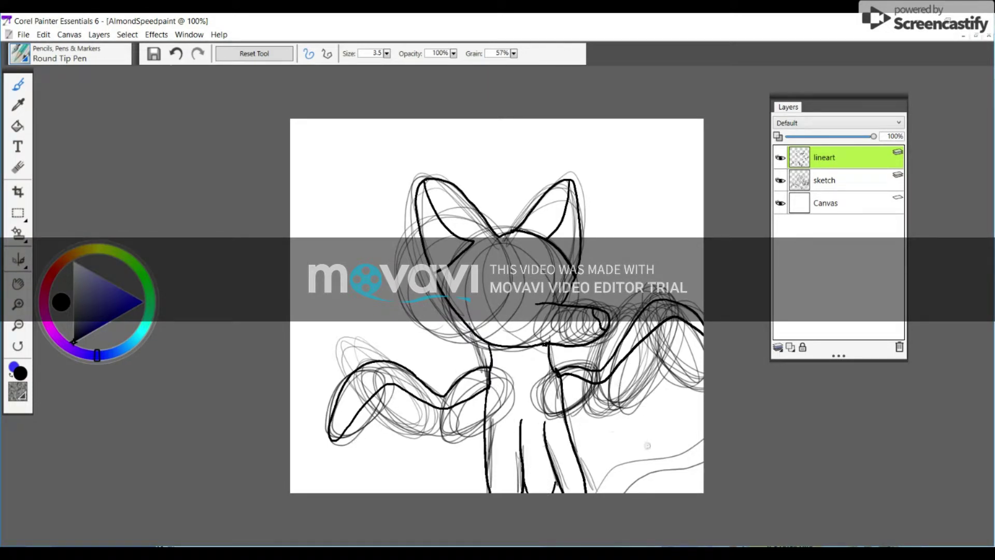
{"action": "mouse_move", "coordinate": [591, 495]}
{"action": "left_mouse_down"}
{"action": "mouse_move", "coordinate": [622, 459]}
{"action": "mouse_move", "coordinate": [700, 427]}
{"action": "mouse_move", "coordinate": [690, 455]}
{"action": "mouse_move", "coordinate": [622, 479]}
{"action": "mouse_move", "coordinate": [602, 501]}
{"action": "left_mouse_up"}
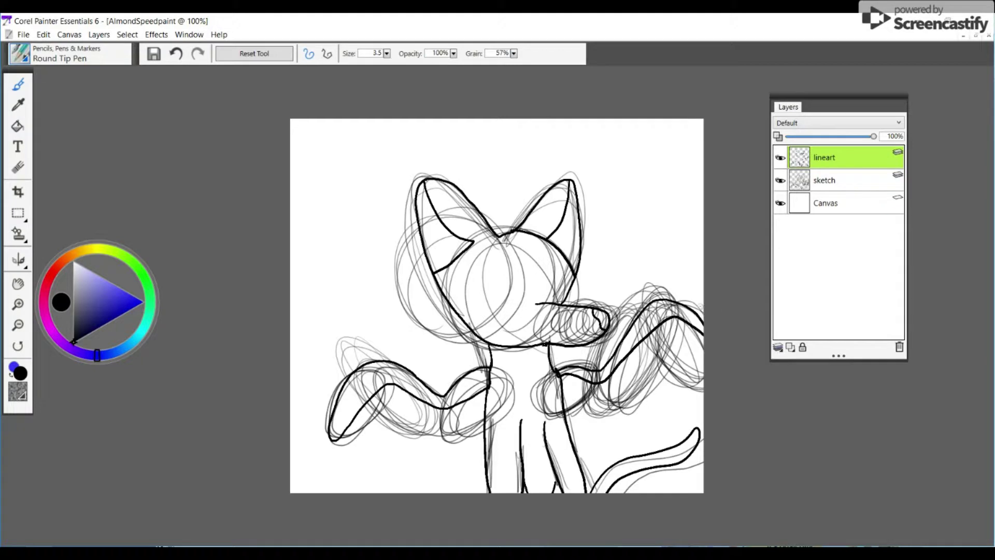
Erase the nose line at the muzzle's tip and redraw it as a small pointed nose
{"action": "left_click", "coordinate": [17, 126]}
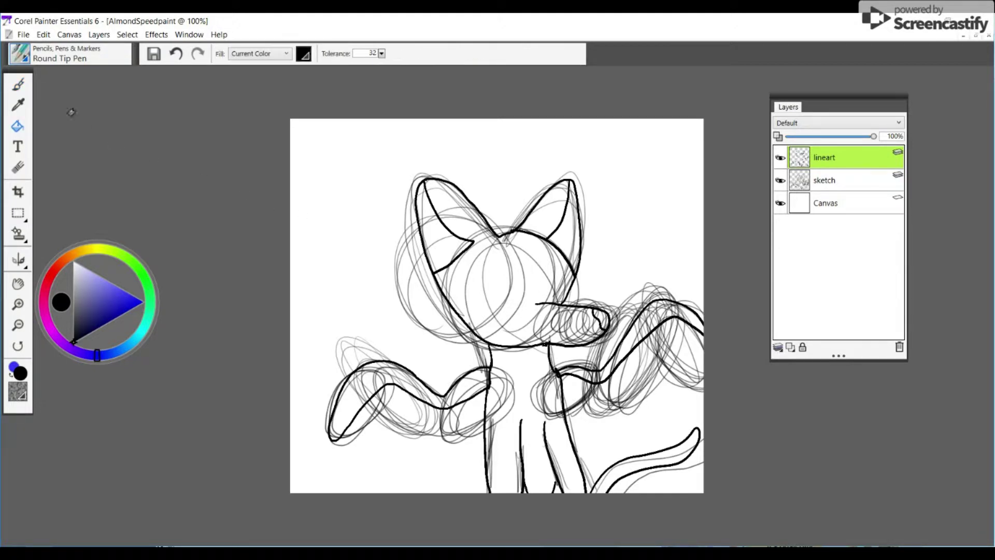
{"action": "left_click", "coordinate": [19, 85]}
{"action": "left_click", "coordinate": [18, 168]}
{"action": "left_click_drag", "start_coordinate": [604, 329], "coordinate": [594, 312]}
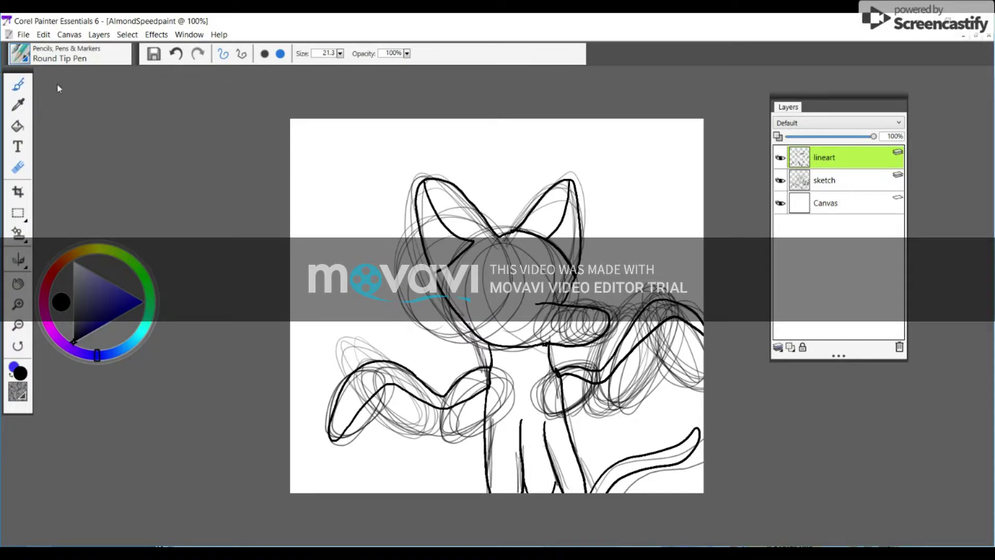
{"action": "left_click", "coordinate": [17, 84]}
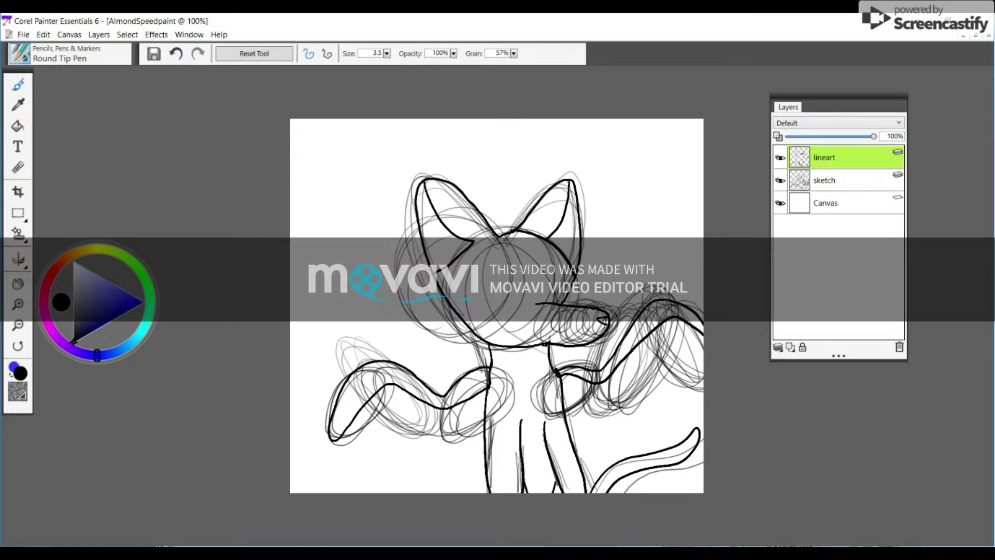
Hide the sketch layer and draw a scalloped feather edge beneath the arms of both wings
{"action": "left_click", "coordinate": [780, 180]}
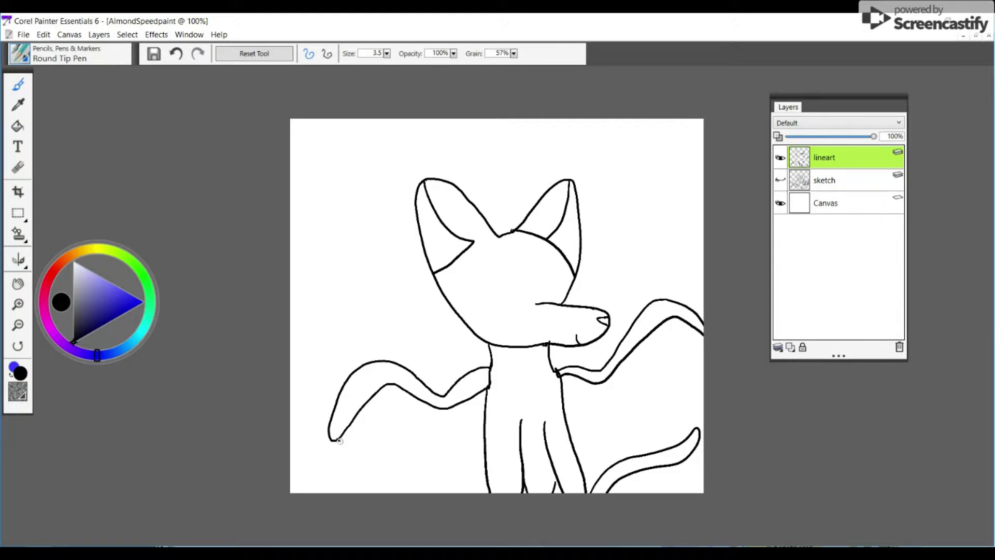
{"action": "mouse_move", "coordinate": [345, 447]}
{"action": "left_mouse_down"}
{"action": "mouse_move", "coordinate": [394, 412]}
{"action": "mouse_move", "coordinate": [437, 424]}
{"action": "mouse_move", "coordinate": [483, 412]}
{"action": "left_mouse_up"}
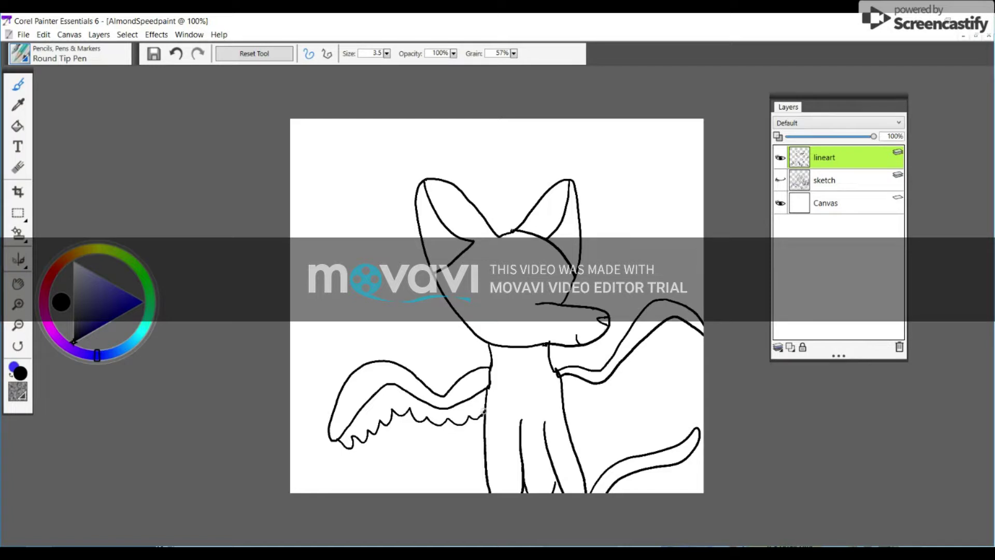
{"action": "mouse_move", "coordinate": [561, 392]}
{"action": "left_mouse_down"}
{"action": "mouse_move", "coordinate": [576, 399]}
{"action": "mouse_move", "coordinate": [628, 387]}
{"action": "mouse_move", "coordinate": [681, 341]}
{"action": "mouse_move", "coordinate": [715, 355]}
{"action": "left_mouse_up"}
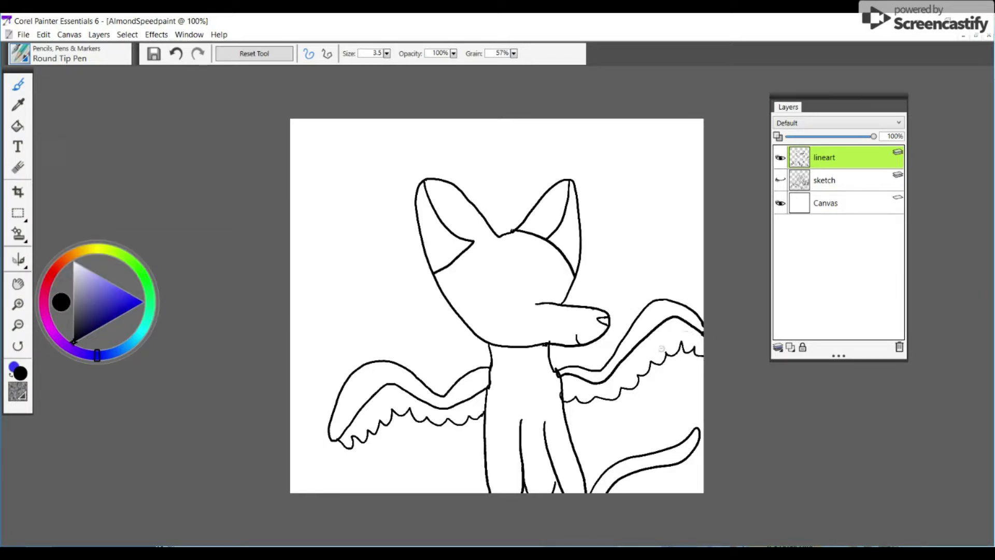
Draw overlapping rows of long rounded feathers below the left wing's scalloped edge, reaching the canvas's lower edge
{"action": "mouse_move", "coordinate": [349, 450]}
{"action": "left_mouse_down"}
{"action": "mouse_move", "coordinate": [355, 474]}
{"action": "mouse_move", "coordinate": [362, 446]}
{"action": "mouse_move", "coordinate": [370, 466]}
{"action": "mouse_move", "coordinate": [377, 437]}
{"action": "mouse_move", "coordinate": [388, 450]}
{"action": "mouse_move", "coordinate": [396, 440]}
{"action": "mouse_move", "coordinate": [390, 416]}
{"action": "mouse_move", "coordinate": [411, 443]}
{"action": "mouse_move", "coordinate": [402, 413]}
{"action": "mouse_move", "coordinate": [417, 449]}
{"action": "mouse_move", "coordinate": [426, 417]}
{"action": "mouse_move", "coordinate": [440, 449]}
{"action": "mouse_move", "coordinate": [441, 423]}
{"action": "mouse_move", "coordinate": [448, 446]}
{"action": "mouse_move", "coordinate": [459, 425]}
{"action": "mouse_move", "coordinate": [473, 444]}
{"action": "mouse_move", "coordinate": [471, 417]}
{"action": "mouse_move", "coordinate": [480, 443]}
{"action": "mouse_move", "coordinate": [483, 419]}
{"action": "left_mouse_up"}
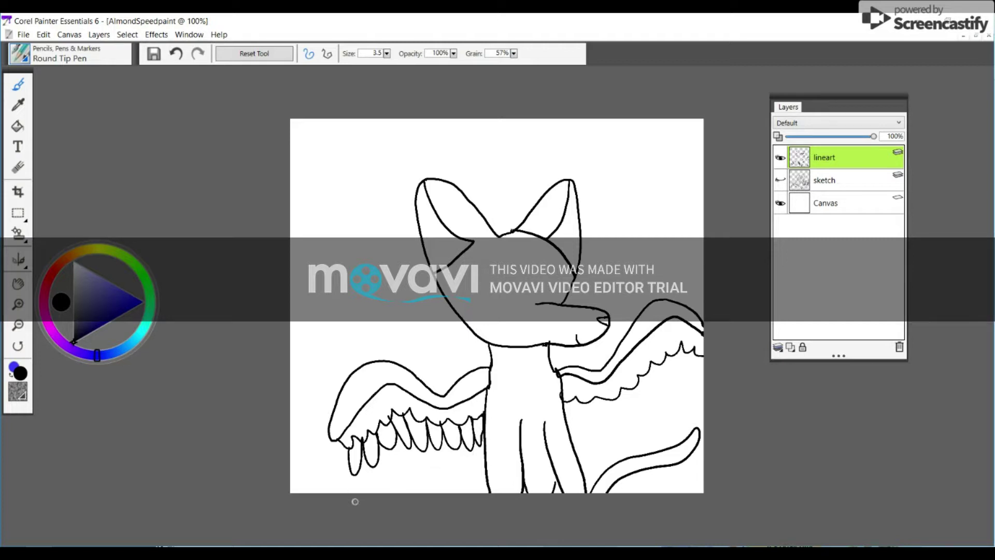
{"action": "mouse_move", "coordinate": [348, 463]}
{"action": "left_mouse_down"}
{"action": "mouse_move", "coordinate": [339, 492]}
{"action": "mouse_move", "coordinate": [373, 463]}
{"action": "mouse_move", "coordinate": [369, 485]}
{"action": "mouse_move", "coordinate": [378, 461]}
{"action": "mouse_move", "coordinate": [369, 482]}
{"action": "mouse_move", "coordinate": [360, 476]}
{"action": "mouse_move", "coordinate": [361, 468]}
{"action": "mouse_move", "coordinate": [389, 482]}
{"action": "mouse_move", "coordinate": [379, 445]}
{"action": "mouse_move", "coordinate": [412, 477]}
{"action": "mouse_move", "coordinate": [405, 449]}
{"action": "mouse_move", "coordinate": [421, 477]}
{"action": "mouse_move", "coordinate": [420, 452]}
{"action": "left_mouse_up"}
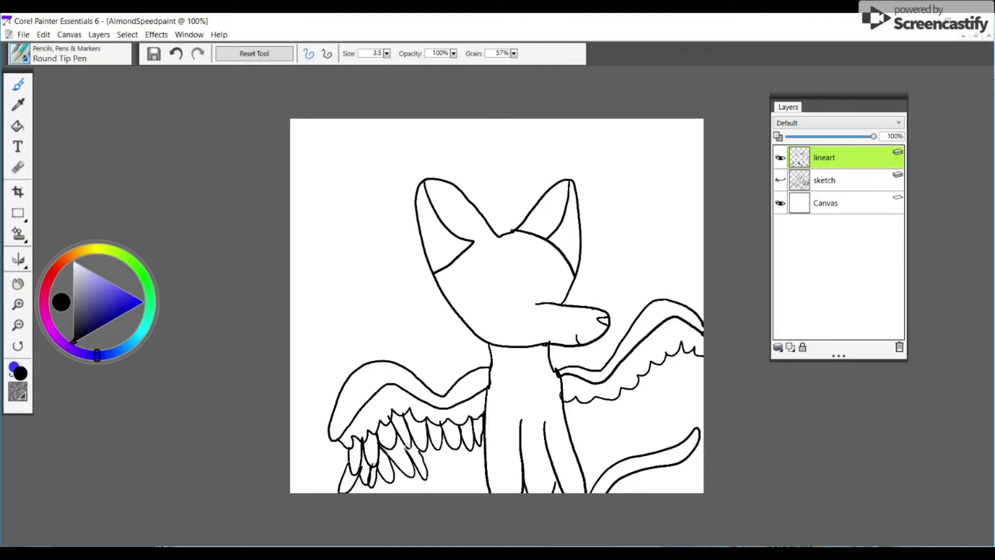
{"action": "mouse_move", "coordinate": [418, 449]}
{"action": "left_mouse_down"}
{"action": "mouse_move", "coordinate": [431, 480]}
{"action": "mouse_move", "coordinate": [441, 469]}
{"action": "mouse_move", "coordinate": [433, 450]}
{"action": "mouse_move", "coordinate": [450, 478]}
{"action": "mouse_move", "coordinate": [446, 444]}
{"action": "left_mouse_up"}
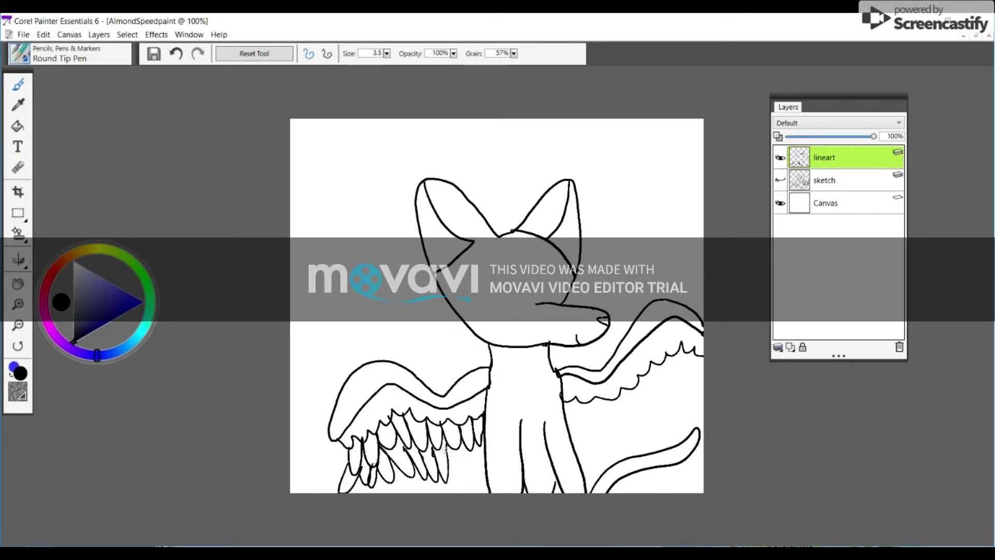
{"action": "mouse_move", "coordinate": [446, 449]}
{"action": "left_mouse_down"}
{"action": "mouse_move", "coordinate": [457, 483]}
{"action": "mouse_move", "coordinate": [462, 440]}
{"action": "mouse_move", "coordinate": [477, 480]}
{"action": "mouse_move", "coordinate": [481, 452]}
{"action": "left_mouse_up"}
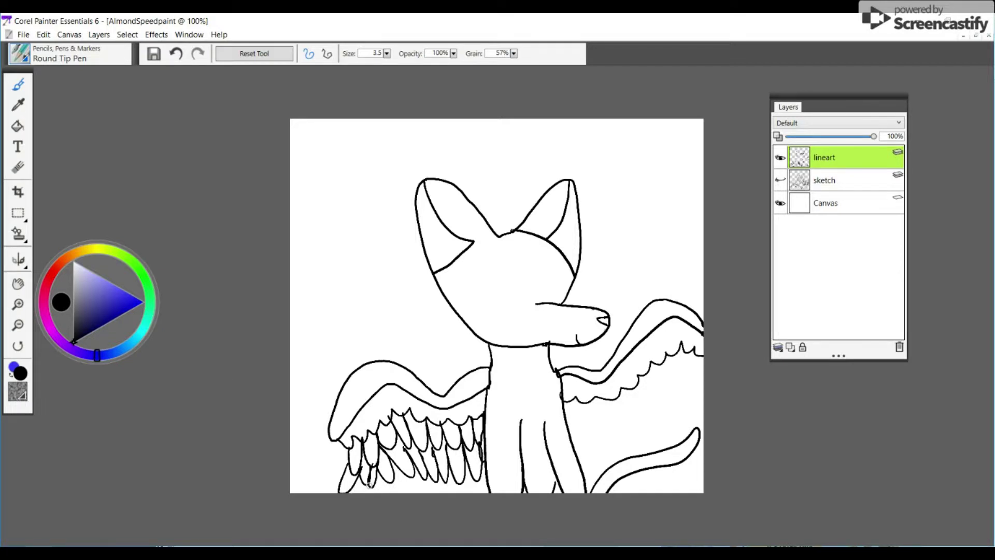
{"action": "left_click_drag", "start_coordinate": [368, 481], "coordinate": [364, 493]}
{"action": "left_click_drag", "start_coordinate": [383, 477], "coordinate": [385, 493]}
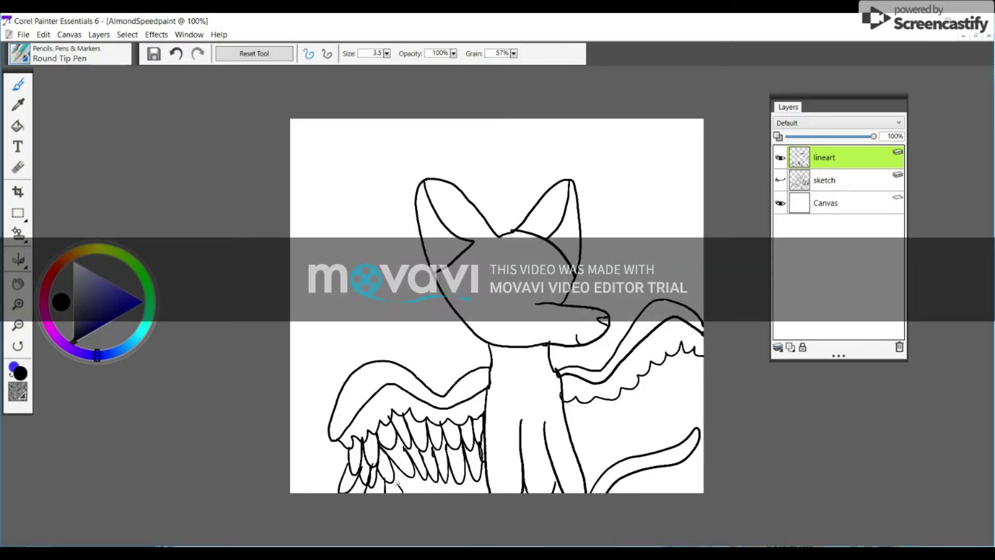
{"action": "mouse_move", "coordinate": [393, 479]}
{"action": "left_mouse_down"}
{"action": "mouse_move", "coordinate": [412, 502]}
{"action": "mouse_move", "coordinate": [420, 496]}
{"action": "mouse_move", "coordinate": [408, 473]}
{"action": "mouse_move", "coordinate": [426, 500]}
{"action": "mouse_move", "coordinate": [424, 476]}
{"action": "mouse_move", "coordinate": [441, 502]}
{"action": "left_mouse_up"}
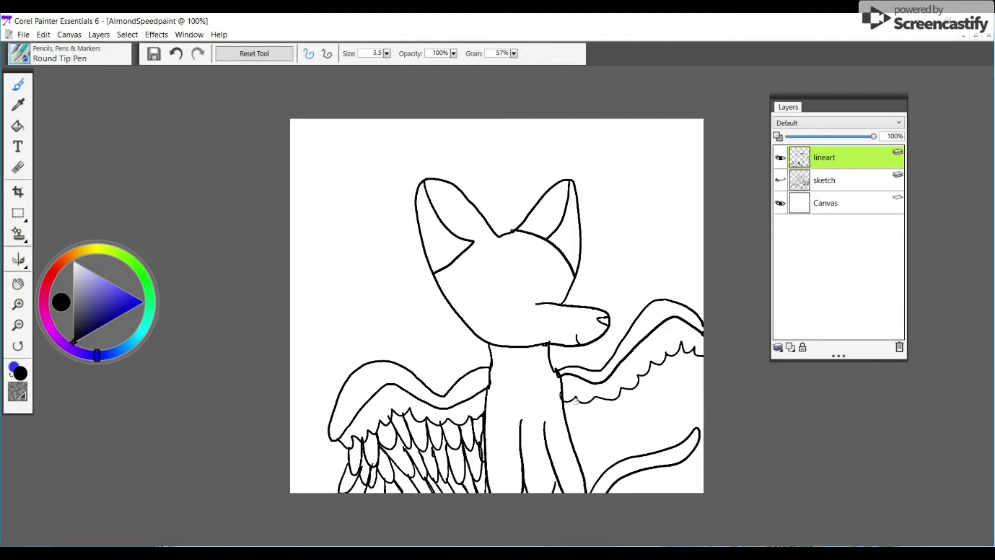
Draw overlapping rows of feathers below the right wing's scalloped edge, continuing them behind the tail
{"action": "mouse_move", "coordinate": [562, 406]}
{"action": "left_mouse_down"}
{"action": "mouse_move", "coordinate": [572, 421]}
{"action": "mouse_move", "coordinate": [574, 398]}
{"action": "mouse_move", "coordinate": [587, 434]}
{"action": "mouse_move", "coordinate": [591, 398]}
{"action": "mouse_move", "coordinate": [608, 427]}
{"action": "mouse_move", "coordinate": [612, 404]}
{"action": "mouse_move", "coordinate": [627, 424]}
{"action": "mouse_move", "coordinate": [627, 390]}
{"action": "mouse_move", "coordinate": [649, 406]}
{"action": "mouse_move", "coordinate": [643, 374]}
{"action": "mouse_move", "coordinate": [661, 398]}
{"action": "mouse_move", "coordinate": [668, 388]}
{"action": "mouse_move", "coordinate": [659, 363]}
{"action": "mouse_move", "coordinate": [682, 392]}
{"action": "mouse_move", "coordinate": [682, 343]}
{"action": "mouse_move", "coordinate": [693, 388]}
{"action": "mouse_move", "coordinate": [698, 353]}
{"action": "mouse_move", "coordinate": [703, 387]}
{"action": "mouse_move", "coordinate": [705, 358]}
{"action": "left_mouse_up"}
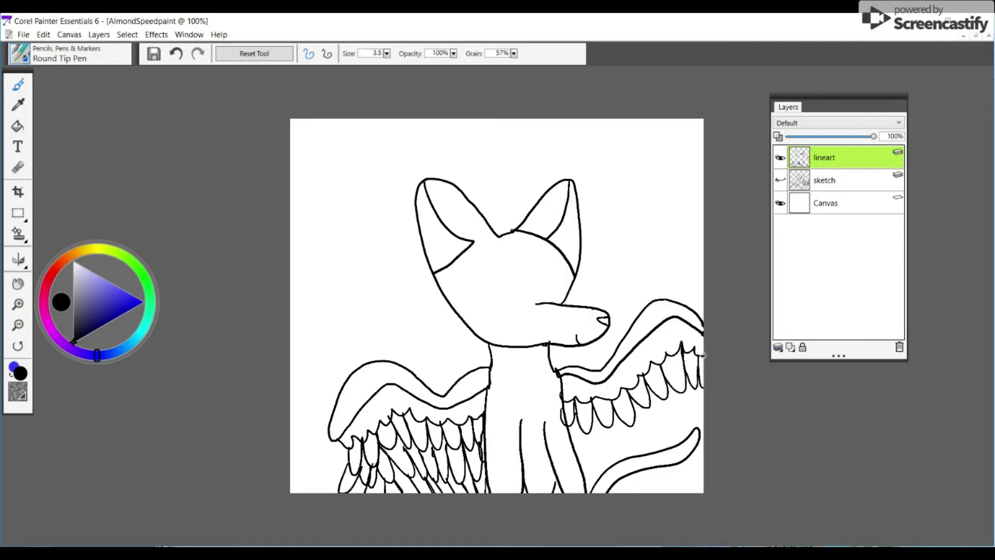
{"action": "mouse_move", "coordinate": [572, 440]}
{"action": "left_mouse_down"}
{"action": "mouse_move", "coordinate": [587, 454]}
{"action": "mouse_move", "coordinate": [586, 435]}
{"action": "mouse_move", "coordinate": [596, 457]}
{"action": "mouse_move", "coordinate": [603, 452]}
{"action": "mouse_move", "coordinate": [608, 430]}
{"action": "mouse_move", "coordinate": [616, 451]}
{"action": "mouse_move", "coordinate": [627, 427]}
{"action": "mouse_move", "coordinate": [636, 447]}
{"action": "mouse_move", "coordinate": [640, 405]}
{"action": "mouse_move", "coordinate": [660, 440]}
{"action": "mouse_move", "coordinate": [661, 398]}
{"action": "mouse_move", "coordinate": [670, 432]}
{"action": "mouse_move", "coordinate": [677, 393]}
{"action": "mouse_move", "coordinate": [686, 421]}
{"action": "mouse_move", "coordinate": [695, 387]}
{"action": "mouse_move", "coordinate": [701, 423]}
{"action": "left_mouse_up"}
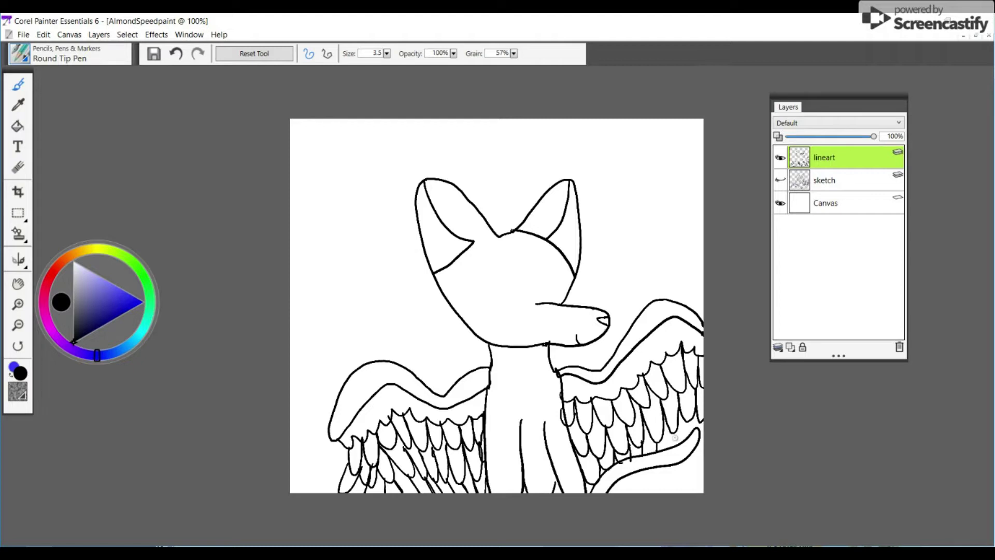
{"action": "mouse_move", "coordinate": [690, 416]}
{"action": "left_mouse_down"}
{"action": "mouse_move", "coordinate": [701, 452]}
{"action": "mouse_move", "coordinate": [689, 472]}
{"action": "mouse_move", "coordinate": [681, 460]}
{"action": "mouse_move", "coordinate": [678, 483]}
{"action": "mouse_move", "coordinate": [669, 466]}
{"action": "mouse_move", "coordinate": [663, 488]}
{"action": "mouse_move", "coordinate": [656, 467]}
{"action": "mouse_move", "coordinate": [656, 487]}
{"action": "mouse_move", "coordinate": [643, 470]}
{"action": "mouse_move", "coordinate": [638, 488]}
{"action": "mouse_move", "coordinate": [630, 477]}
{"action": "mouse_move", "coordinate": [630, 487]}
{"action": "mouse_move", "coordinate": [608, 492]}
{"action": "left_mouse_up"}
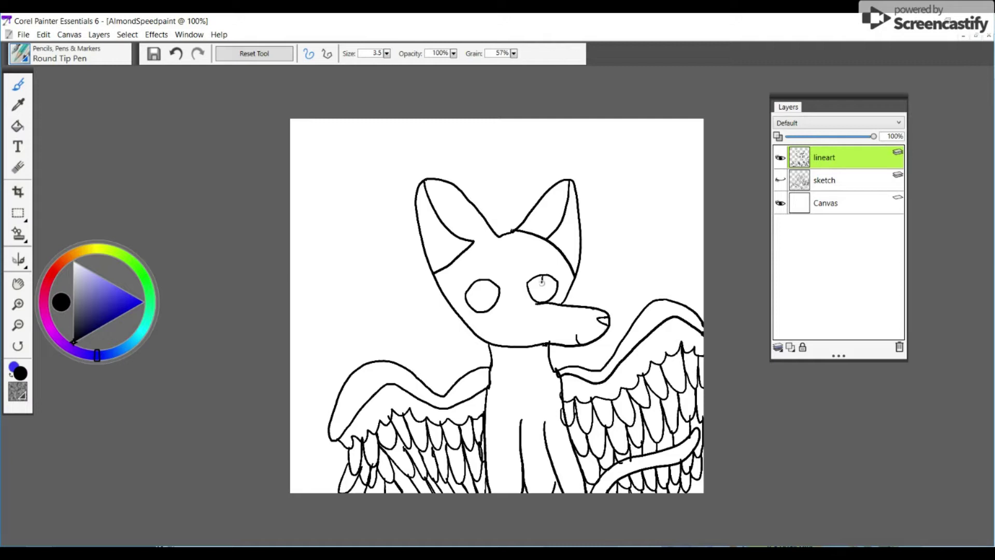
Draw a vertical slit pupil with a small highlight wedge in each round eye and fill the pupils with black
{"action": "left_click_drag", "start_coordinate": [550, 277], "coordinate": [547, 296]}
{"action": "left_click_drag", "start_coordinate": [479, 280], "coordinate": [489, 308]}
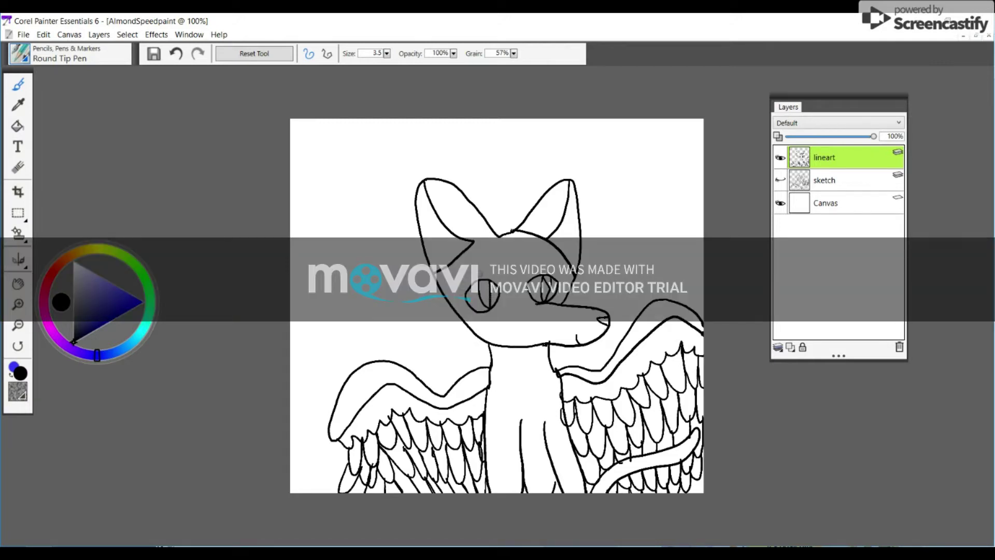
{"action": "left_click_drag", "start_coordinate": [479, 283], "coordinate": [490, 296]}
{"action": "left_click", "coordinate": [17, 126]}
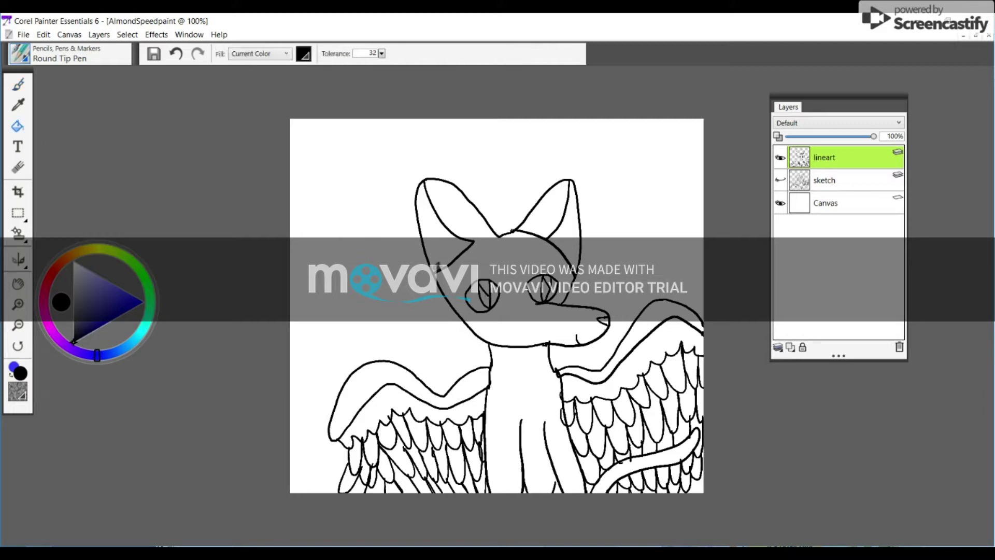
{"action": "left_click", "coordinate": [482, 285]}
{"action": "left_click", "coordinate": [545, 280]}
{"action": "left_click", "coordinate": [176, 54]}
{"action": "left_click", "coordinate": [486, 300]}
{"action": "left_click", "coordinate": [538, 292]}
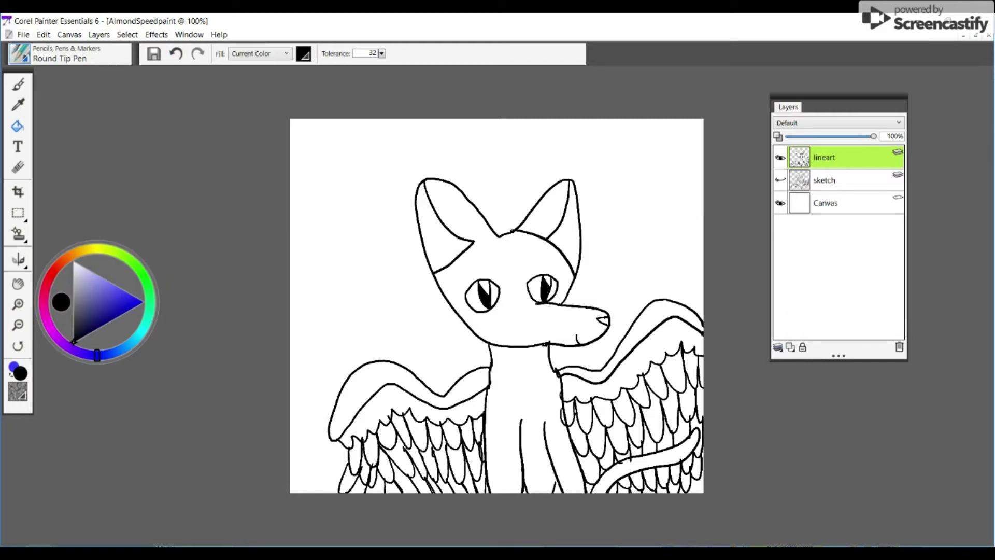
Fill the irises of both eyes with light green and the nose with black
{"action": "left_click", "coordinate": [110, 282]}
{"action": "left_click", "coordinate": [139, 268]}
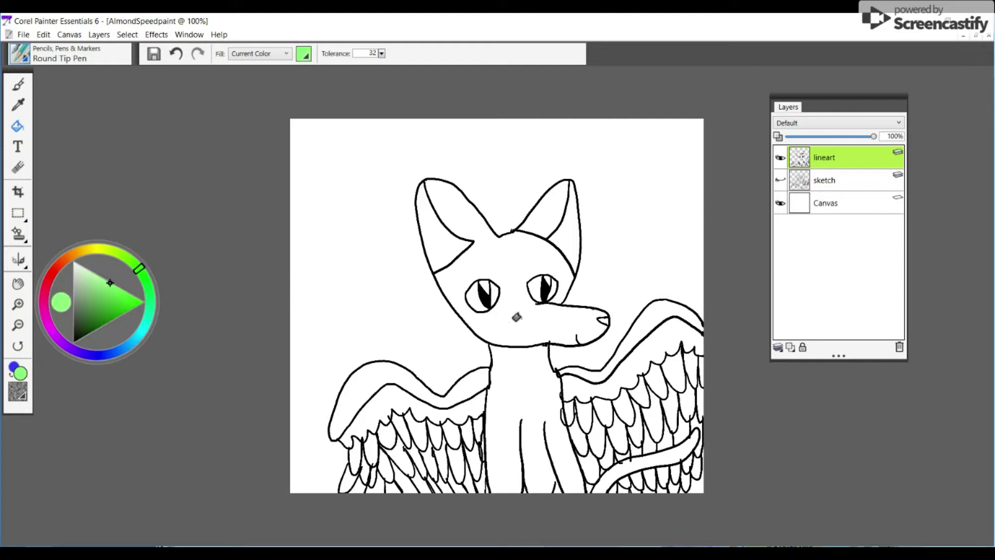
{"action": "left_click", "coordinate": [473, 303]}
{"action": "left_click", "coordinate": [495, 291]}
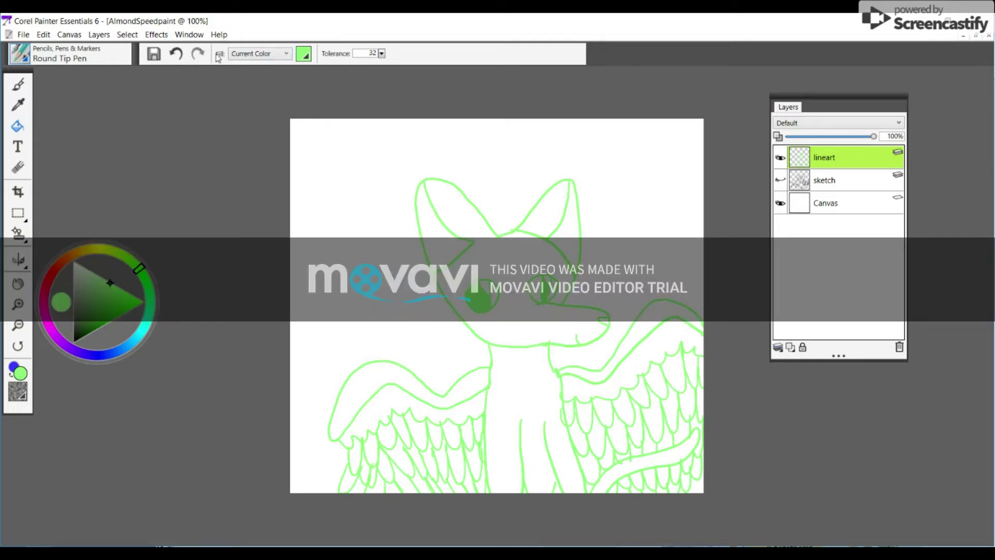
{"action": "left_click", "coordinate": [176, 54]}
{"action": "left_click", "coordinate": [495, 293]}
{"action": "left_click", "coordinate": [533, 291]}
{"action": "left_click", "coordinate": [550, 289]}
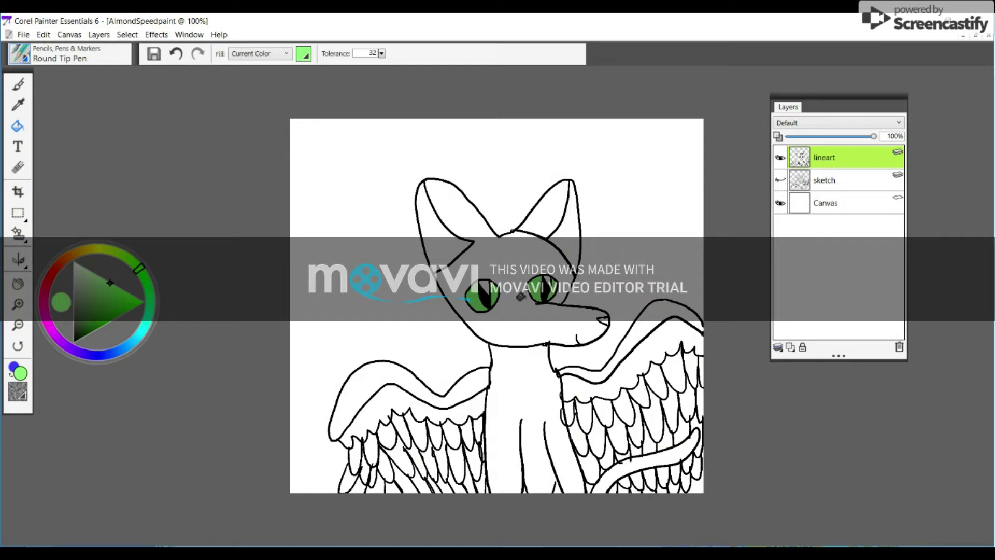
{"action": "left_click", "coordinate": [73, 342]}
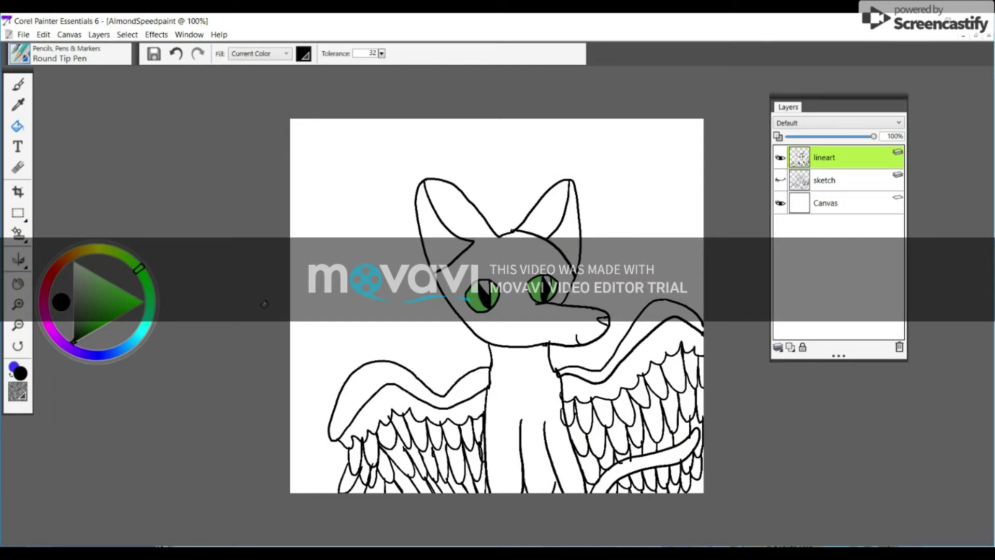
{"action": "left_click", "coordinate": [605, 320]}
Draw black-filled eyelashes at the outer corners of both eyes and a jagged fur edge across the base of the neck
{"action": "key", "text": "b"}
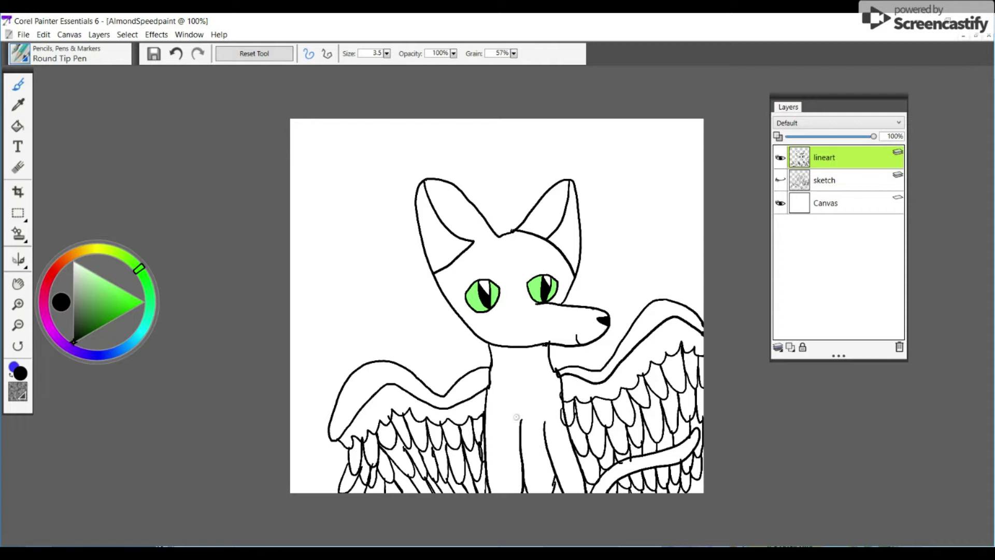
{"action": "left_click", "coordinate": [176, 53]}
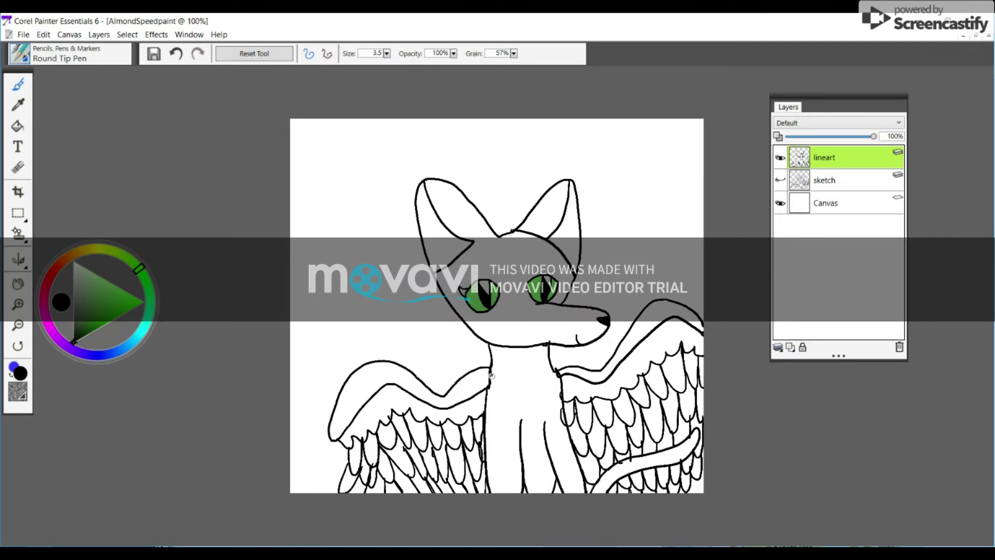
{"action": "left_click_drag", "start_coordinate": [513, 392], "coordinate": [534, 377]}
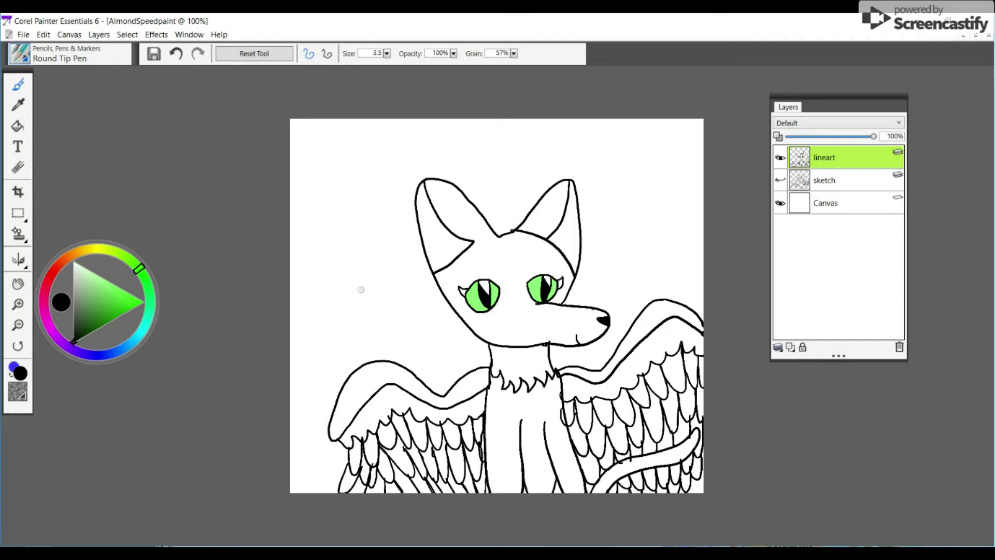
{"action": "left_click", "coordinate": [17, 126]}
{"action": "left_click", "coordinate": [462, 290]}
{"action": "left_click", "coordinate": [557, 280]}
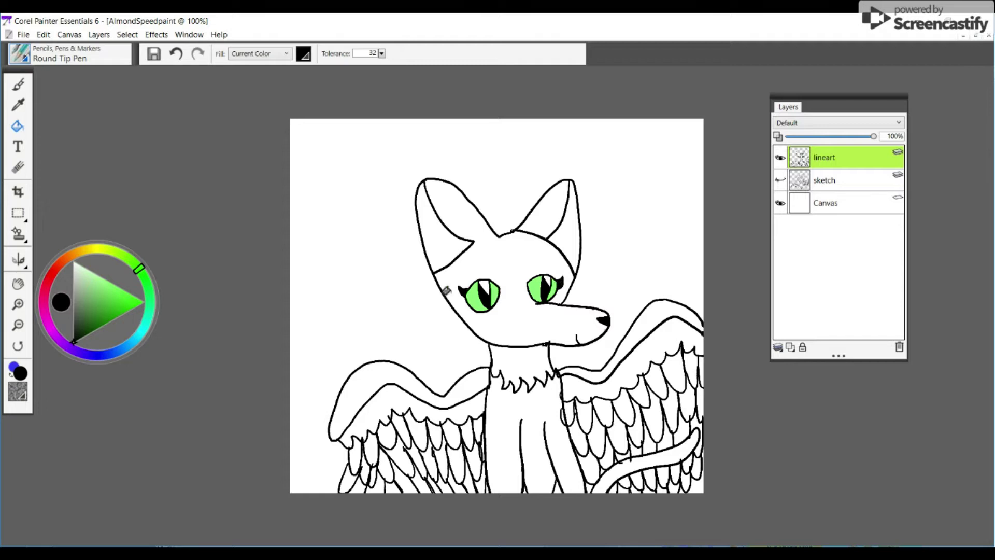
Fill the head, the muzzle and the inward-facing section of both ears with dark navy blue
{"action": "left_click", "coordinate": [98, 355]}
{"action": "left_click_drag", "start_coordinate": [110, 318], "coordinate": [94, 331]}
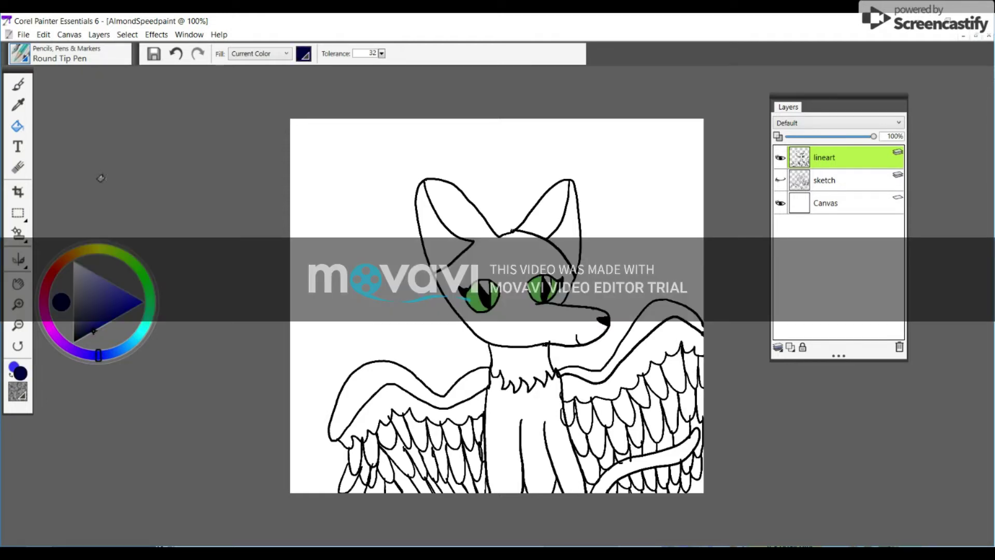
{"action": "left_click", "coordinate": [527, 275]}
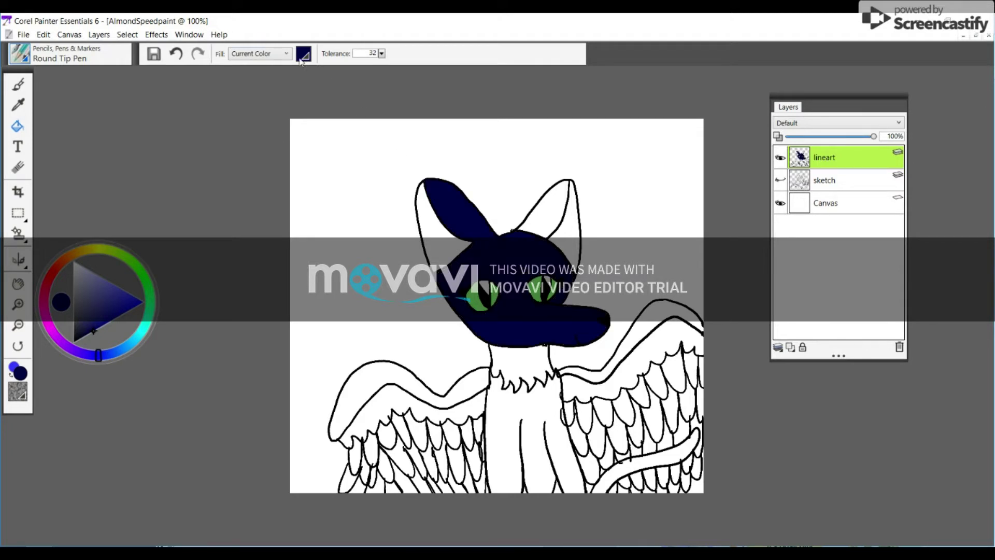
{"action": "left_click", "coordinate": [176, 53]}
{"action": "left_click", "coordinate": [102, 325]}
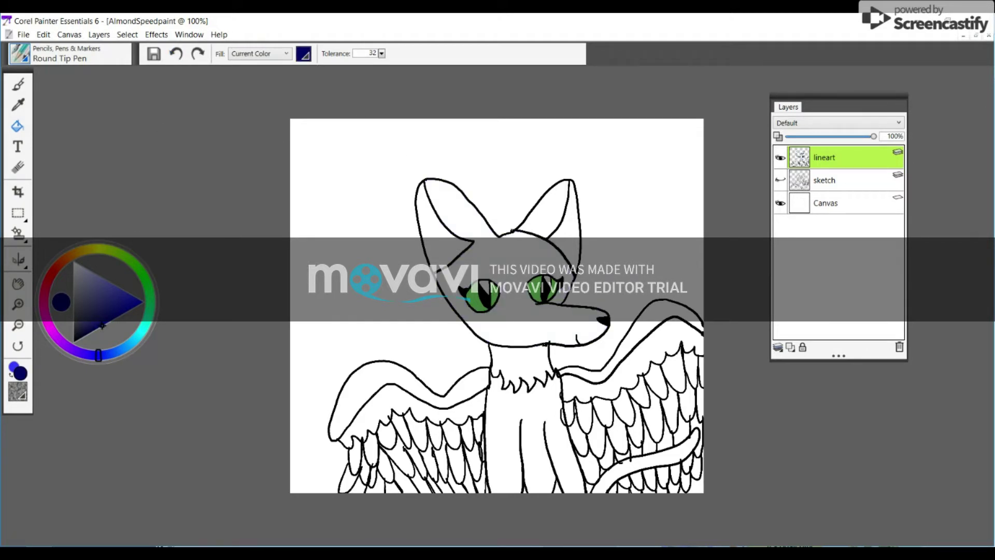
{"action": "left_click", "coordinate": [530, 324]}
{"action": "left_click", "coordinate": [547, 214]}
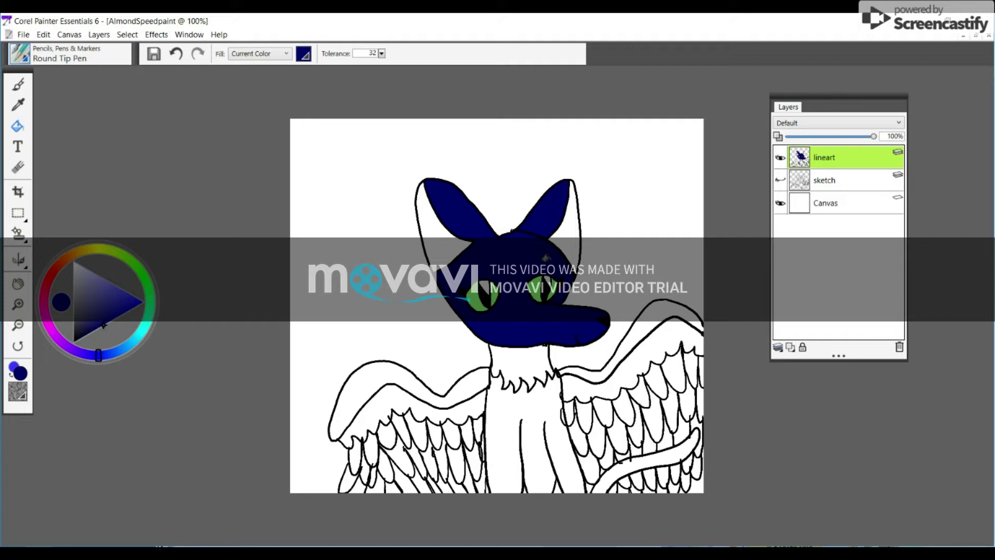
Close the gap in the body's left outline at the canvas's lower edge with the black Round Tip Pen
{"action": "left_click", "coordinate": [525, 407]}
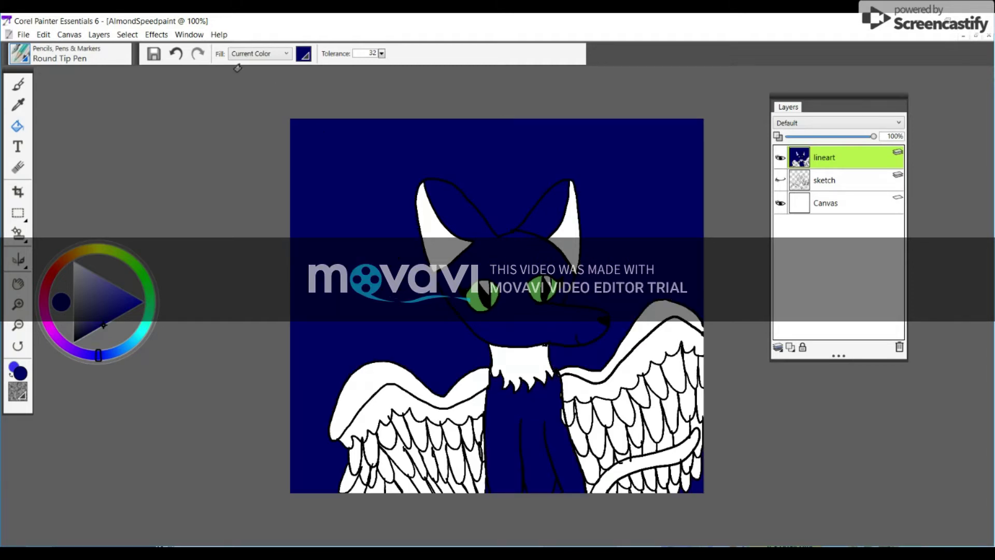
{"action": "left_click", "coordinate": [175, 54]}
{"action": "left_click", "coordinate": [74, 341]}
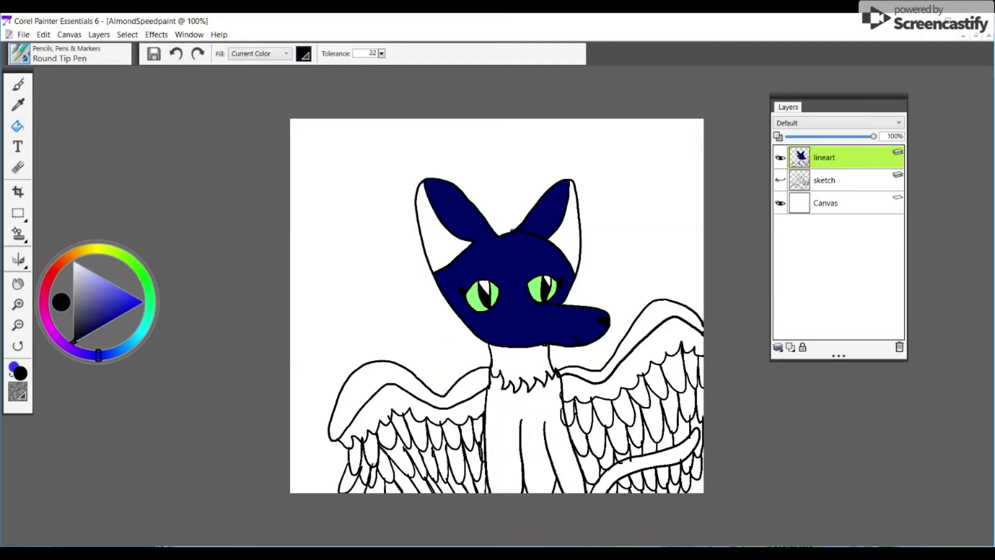
{"action": "key", "text": "b"}
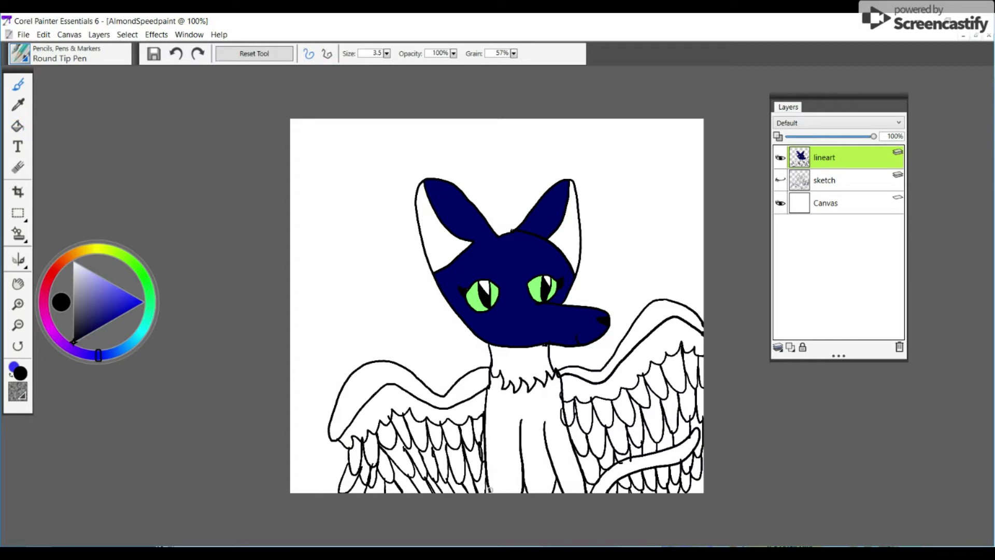
{"action": "left_click_drag", "start_coordinate": [489, 488], "coordinate": [490, 494]}
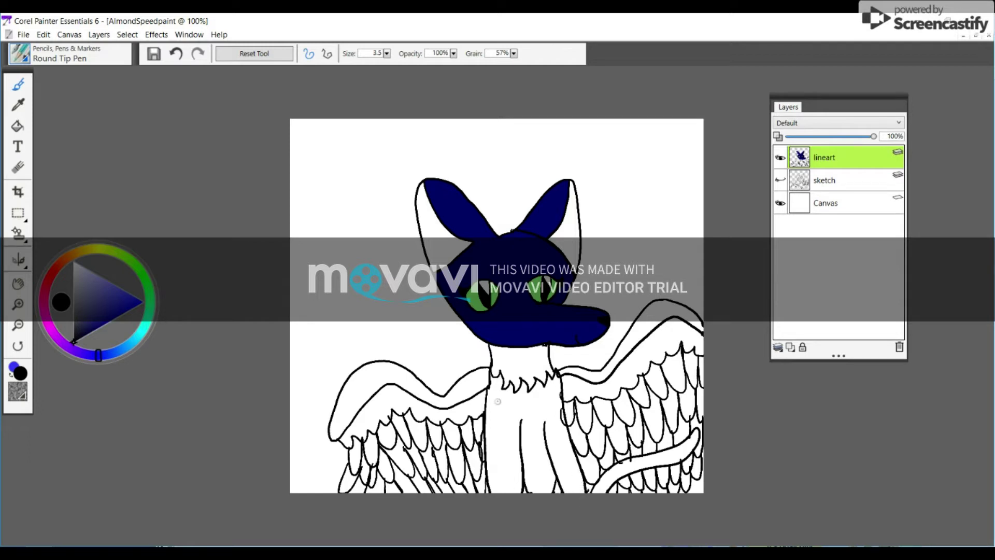
Fill the body, the legs, the upper arms of both wings and the tail with the head's navy blue
{"action": "left_click", "coordinate": [106, 324]}
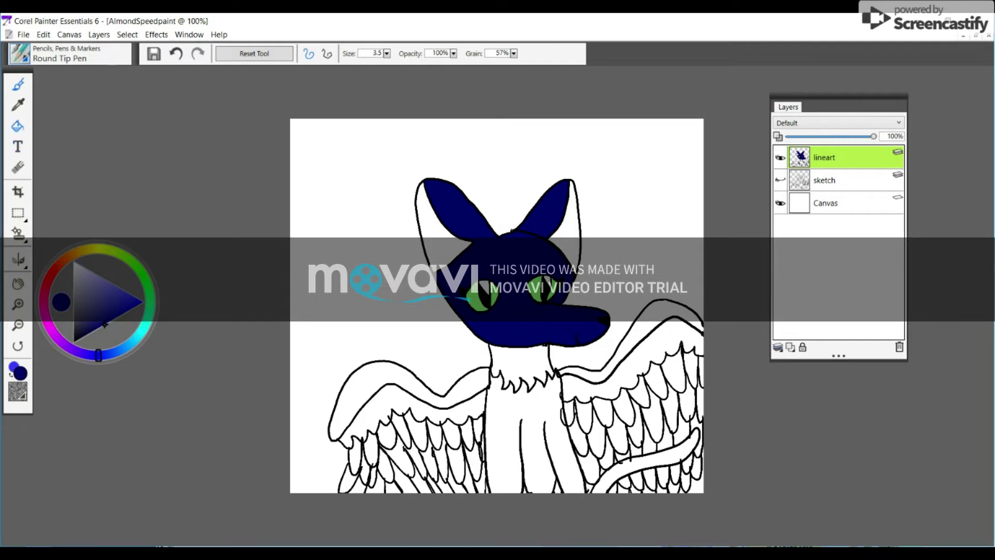
{"action": "left_click", "coordinate": [18, 104]}
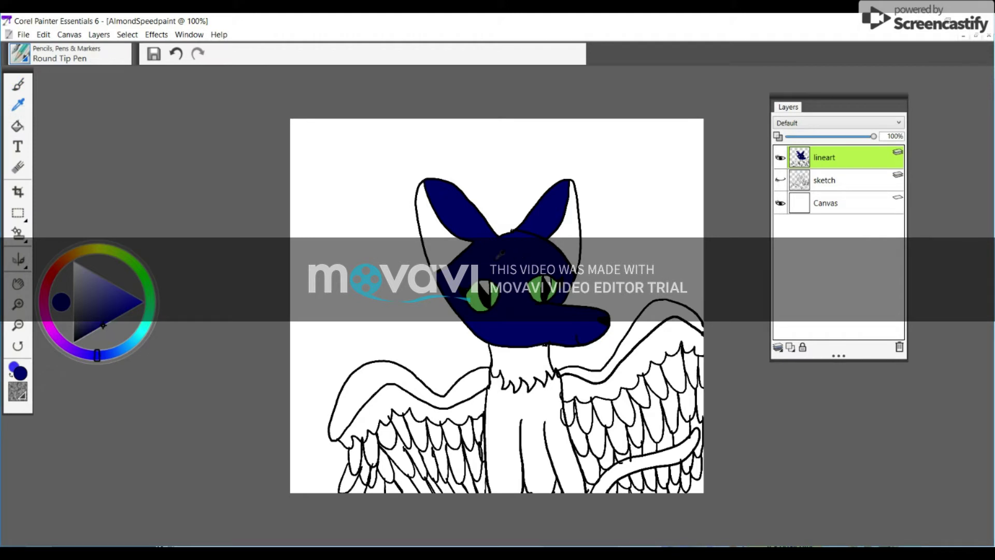
{"action": "left_click", "coordinate": [17, 126]}
{"action": "left_click", "coordinate": [534, 412]}
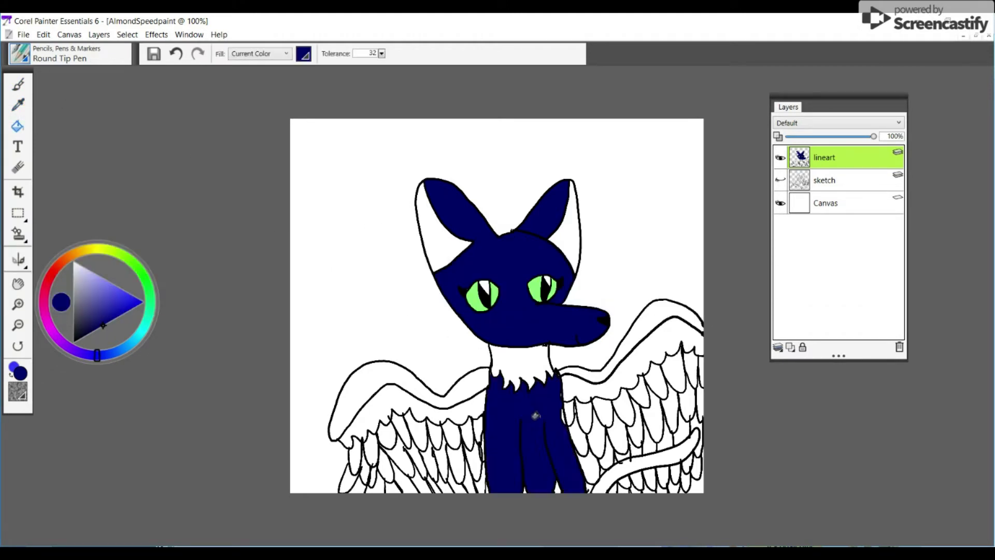
{"action": "left_click", "coordinate": [420, 392]}
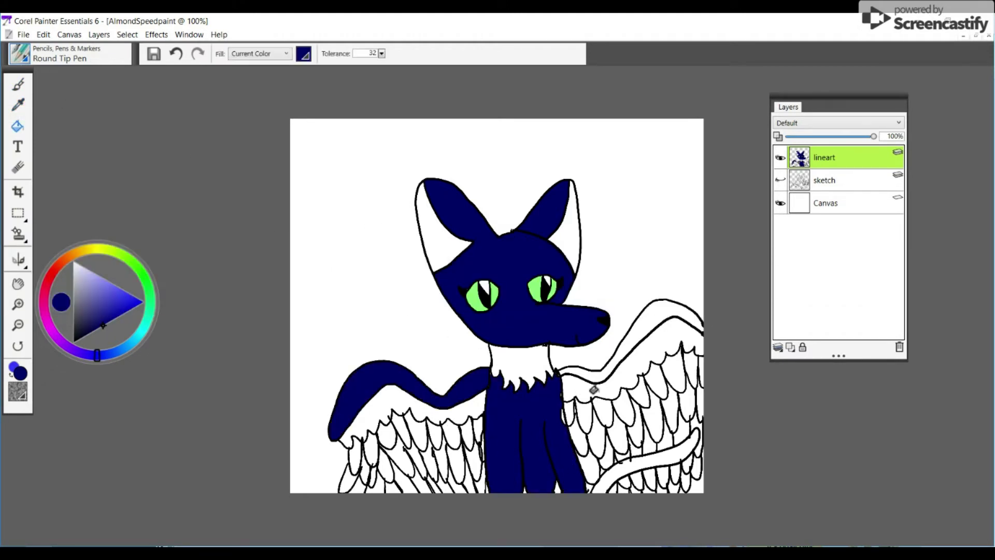
{"action": "left_click", "coordinate": [593, 377]}
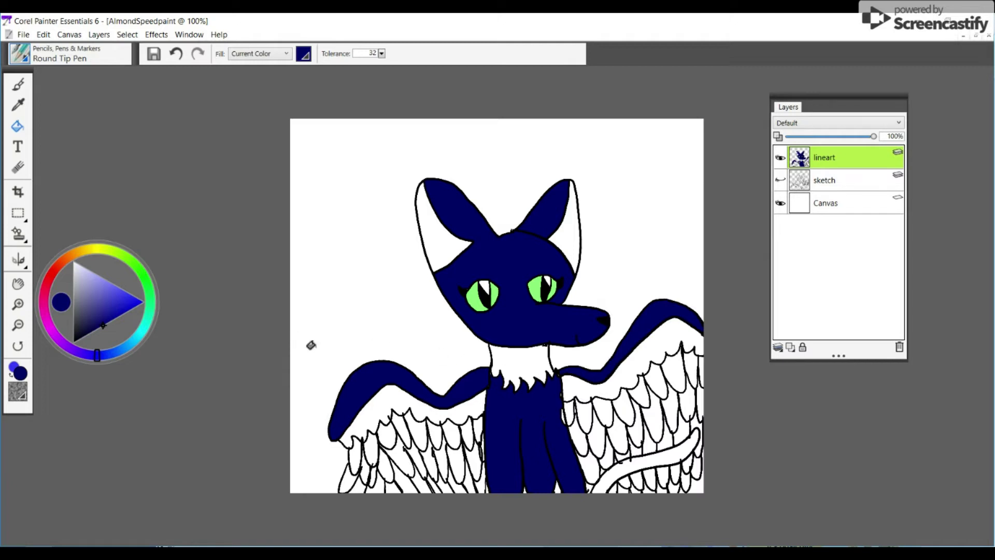
{"action": "left_click", "coordinate": [622, 465]}
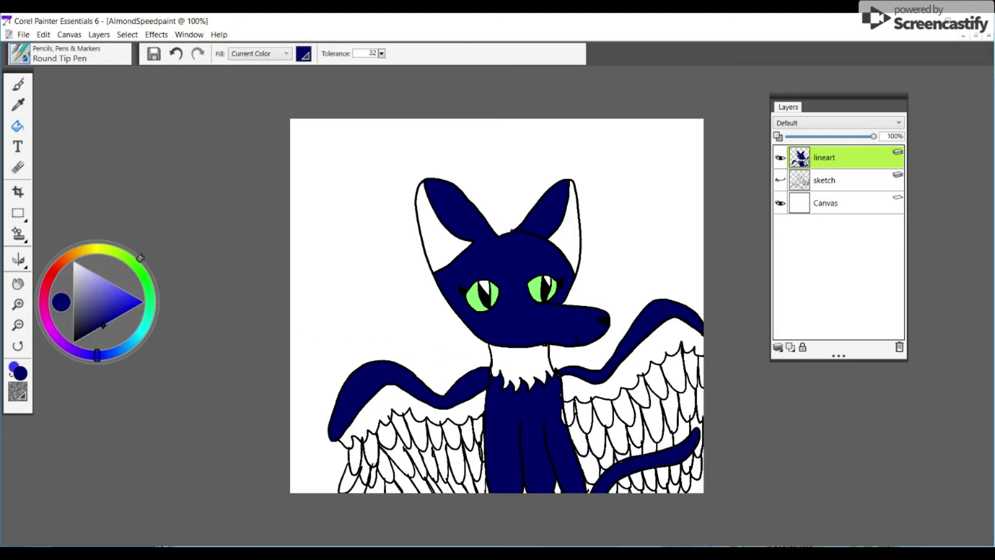
Fill the band below both wings' upper arms, the neck and the outer sections of both ears with a slightly lighter dark blue
{"action": "left_click_drag", "start_coordinate": [103, 326], "coordinate": [120, 316]}
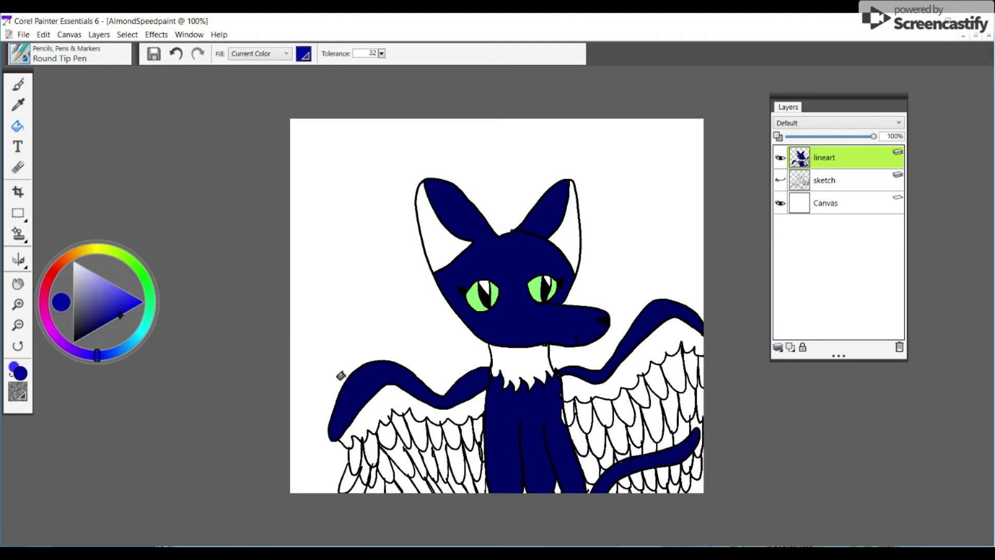
{"action": "left_click", "coordinate": [445, 414]}
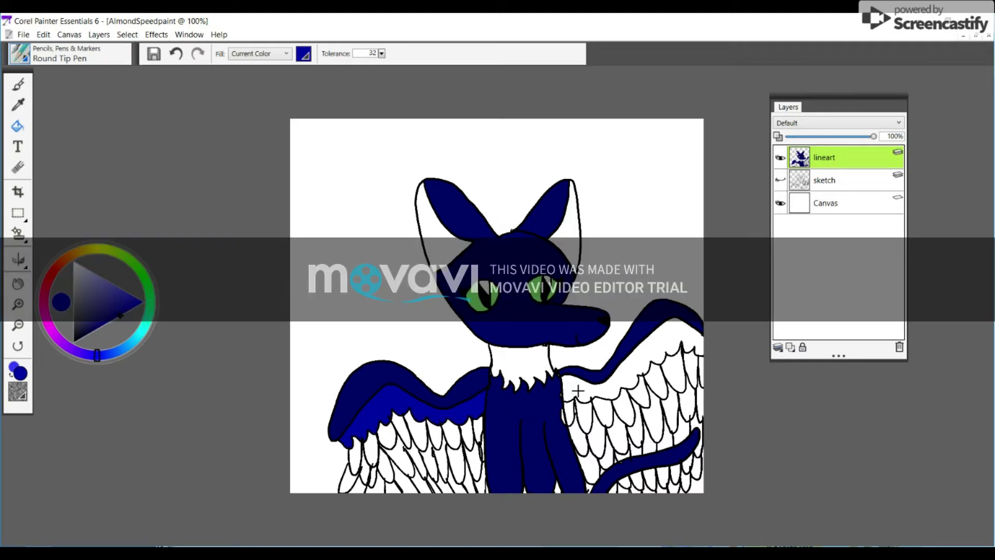
{"action": "left_click", "coordinate": [578, 390]}
{"action": "left_click", "coordinate": [521, 357]}
{"action": "left_click", "coordinate": [556, 233]}
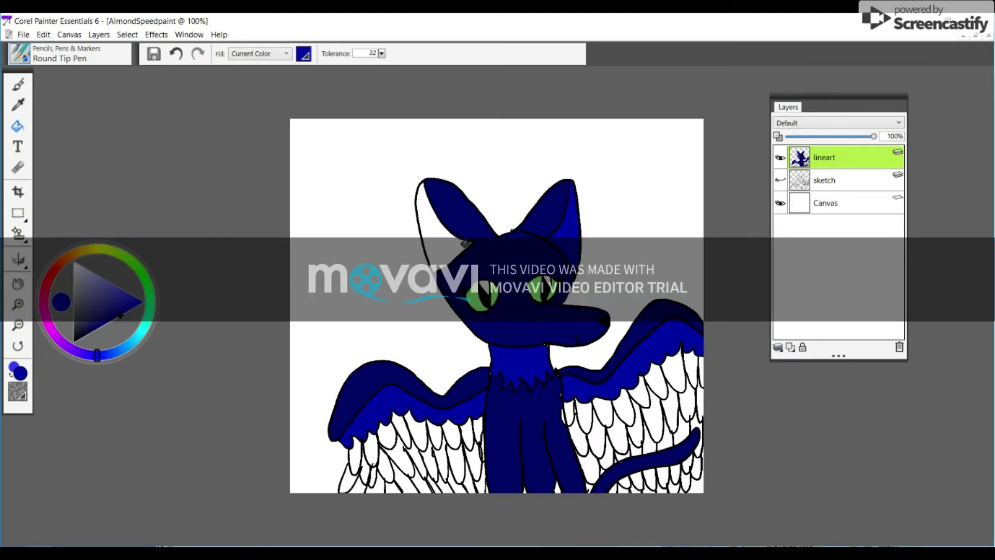
{"action": "left_click", "coordinate": [453, 245]}
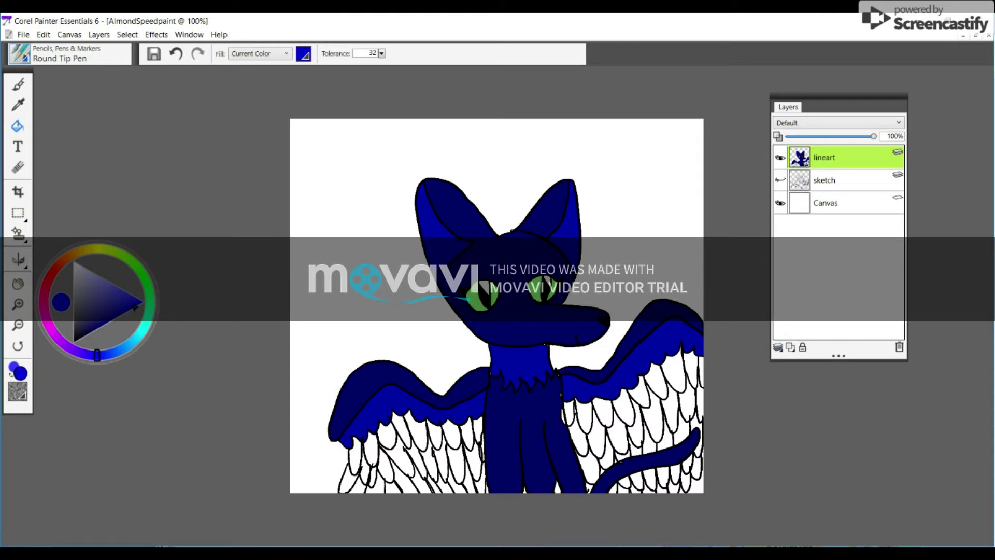
Fill the top row of feathers on the left wing with a brighter blue, undoing the fill that recolours the outlines
{"action": "left_click", "coordinate": [472, 430]}
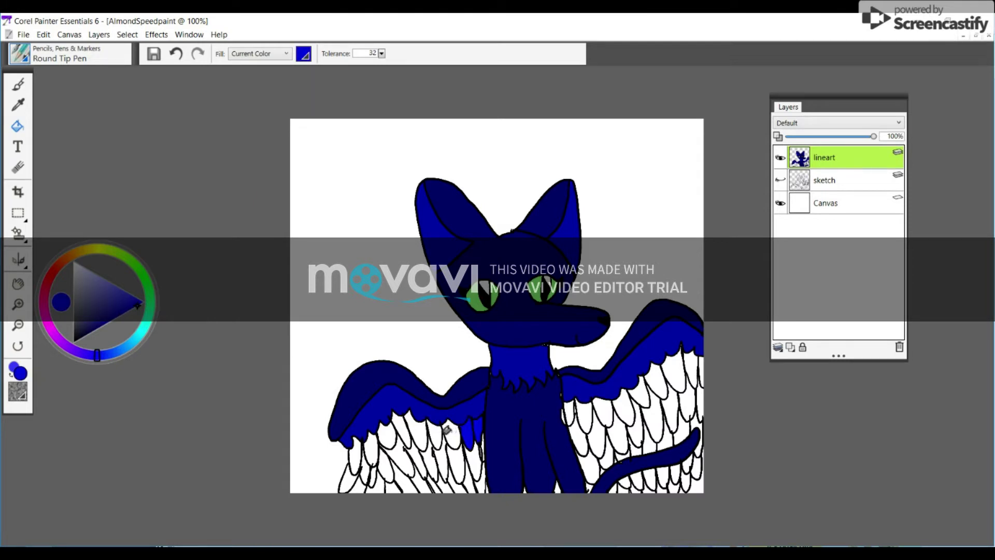
{"action": "left_click", "coordinate": [398, 431]}
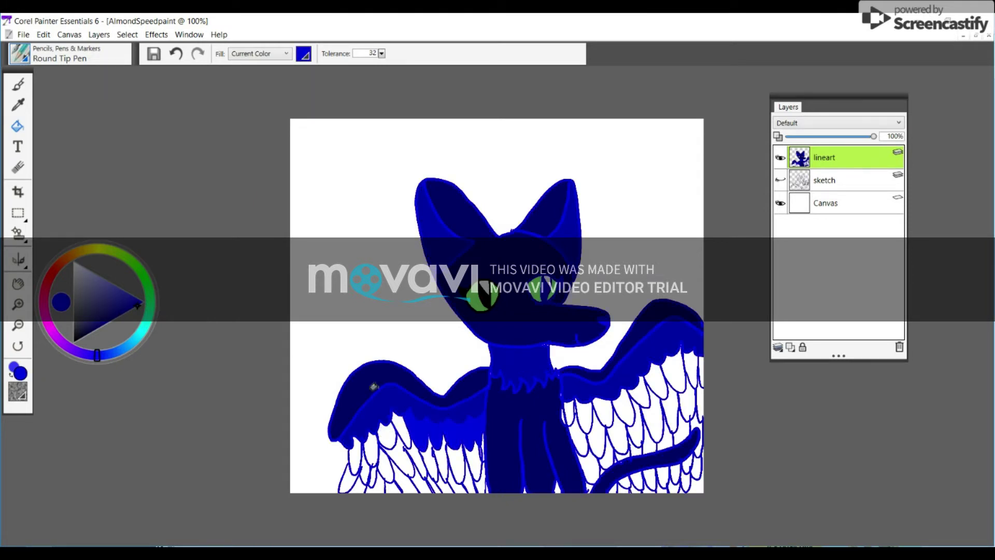
{"action": "left_click", "coordinate": [176, 54]}
{"action": "left_click", "coordinate": [388, 431]}
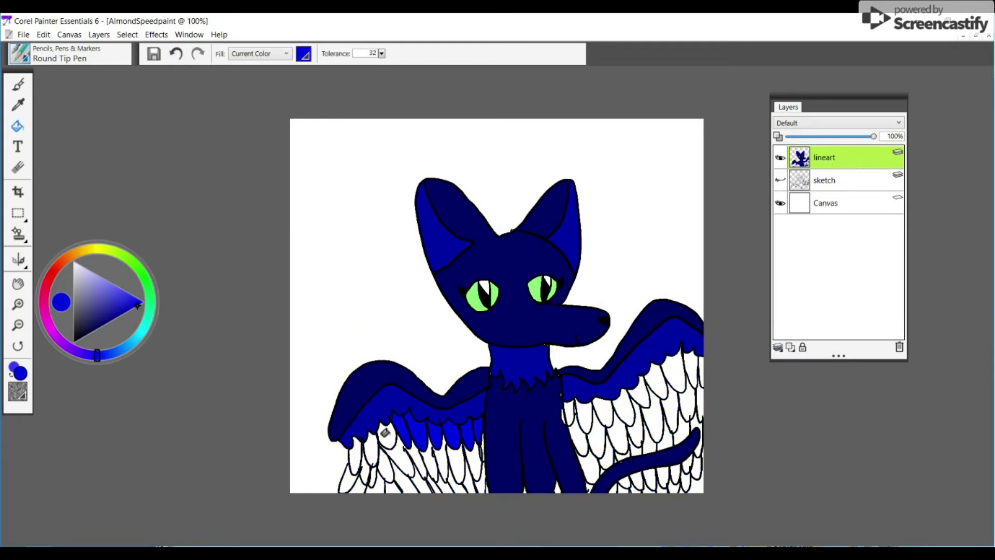
{"action": "left_click", "coordinate": [373, 447]}
{"action": "left_click", "coordinate": [350, 455]}
Fill the top row of feathers on the right wing with the same bright blue, undoing any fill that recolours the outlines
{"action": "left_click", "coordinate": [568, 414]}
{"action": "left_click", "coordinate": [582, 414]}
{"action": "left_click", "coordinate": [585, 419]}
{"action": "left_click", "coordinate": [605, 408]}
{"action": "left_click", "coordinate": [622, 409]}
{"action": "left_click", "coordinate": [642, 389]}
{"action": "left_click", "coordinate": [654, 385]}
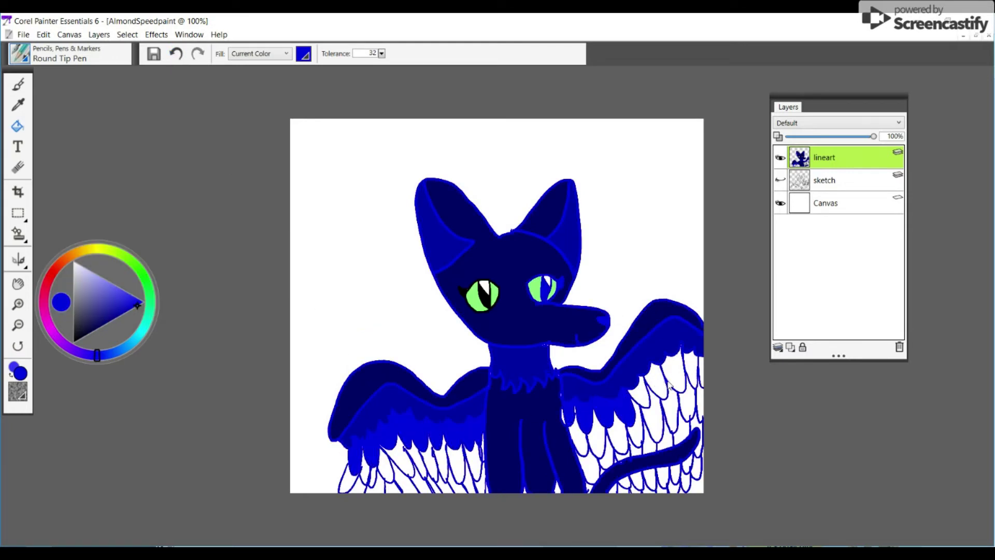
{"action": "left_click", "coordinate": [668, 384]}
{"action": "left_click", "coordinate": [176, 54]}
{"action": "left_click", "coordinate": [175, 54]}
{"action": "left_click", "coordinate": [644, 389]}
{"action": "left_click", "coordinate": [654, 383]}
{"action": "left_click", "coordinate": [668, 380]}
{"action": "left_click", "coordinate": [683, 374]}
{"action": "left_click", "coordinate": [695, 367]}
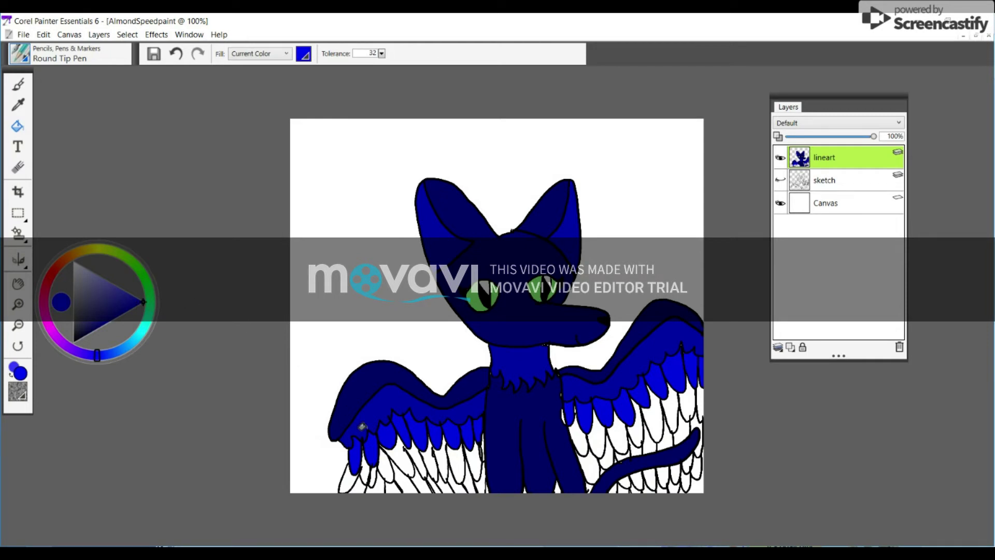
Fill the second row of feathers on the left wing with a slightly brighter, saturated blue
{"action": "left_click", "coordinate": [346, 478]}
{"action": "left_click", "coordinate": [365, 474]}
{"action": "left_click", "coordinate": [374, 472]}
{"action": "left_click", "coordinate": [390, 470]}
{"action": "left_click", "coordinate": [396, 463]}
{"action": "left_click", "coordinate": [409, 459]}
{"action": "left_click", "coordinate": [416, 458]}
{"action": "left_click", "coordinate": [430, 458]}
{"action": "left_click", "coordinate": [441, 459]}
{"action": "left_click", "coordinate": [454, 461]}
{"action": "left_click", "coordinate": [468, 456]}
{"action": "left_click", "coordinate": [479, 446]}
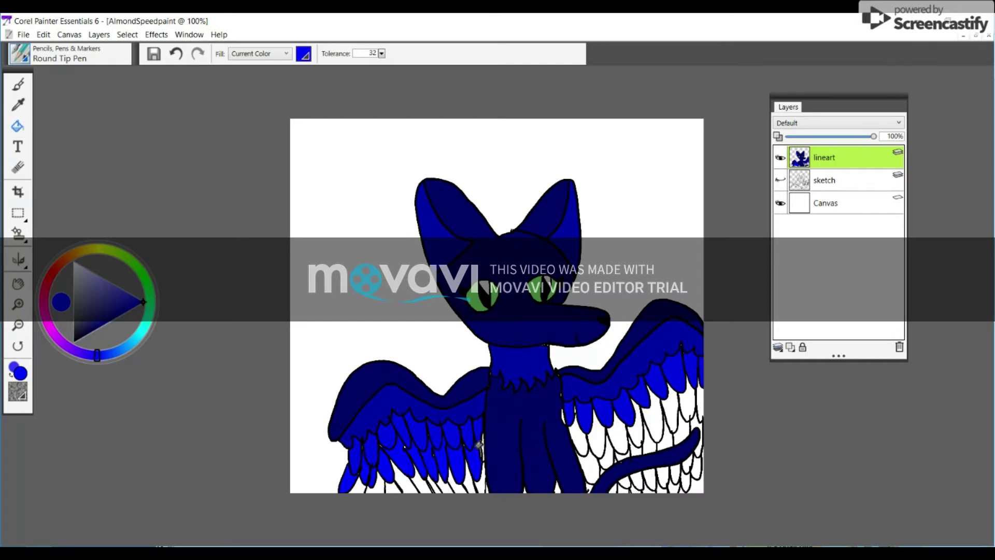
Fill the second row of feathers on the right wing with the same saturated blue
{"action": "left_click", "coordinate": [577, 437]}
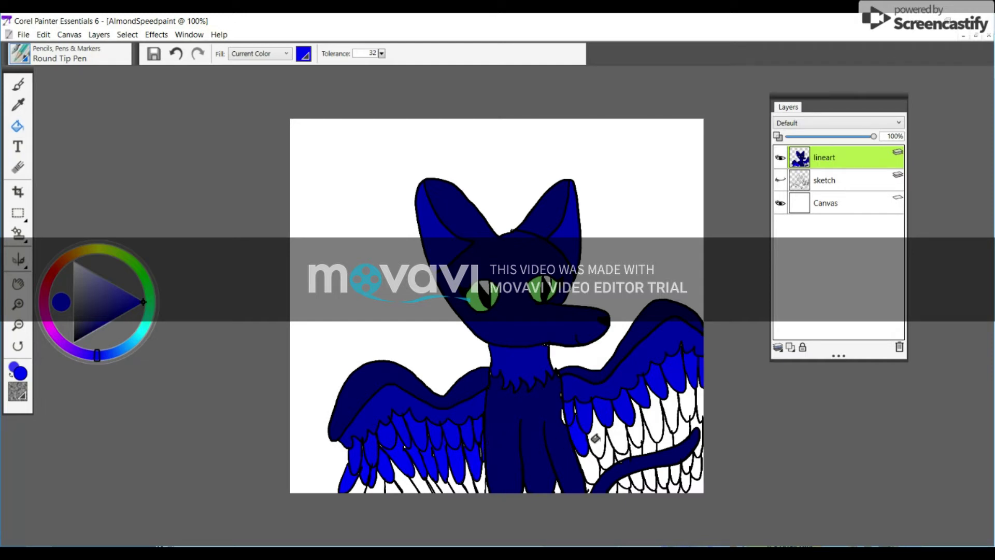
{"action": "left_click", "coordinate": [595, 438]}
{"action": "left_click", "coordinate": [617, 434]}
{"action": "left_click", "coordinate": [637, 433]}
{"action": "left_click", "coordinate": [661, 420]}
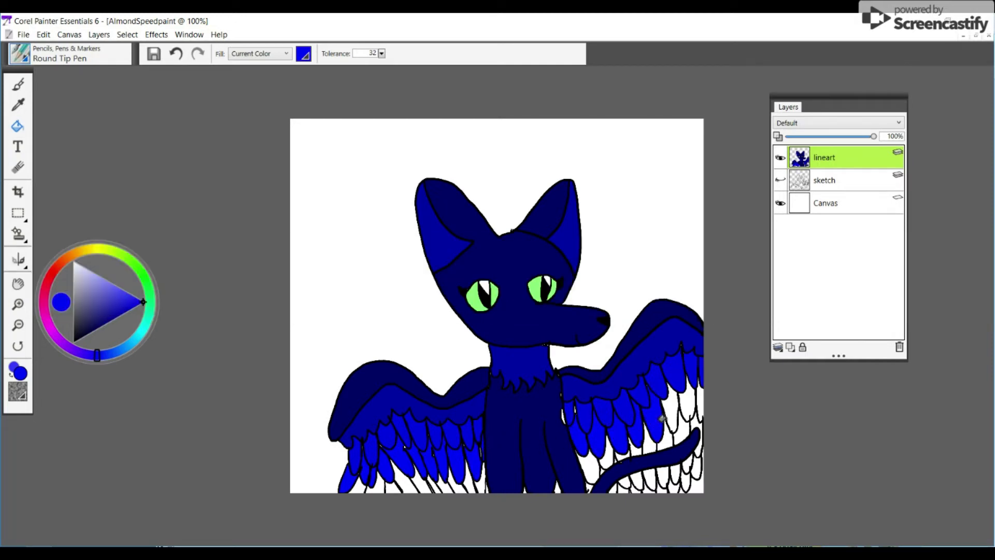
{"action": "left_click", "coordinate": [671, 412]}
{"action": "left_click", "coordinate": [687, 400]}
{"action": "left_click", "coordinate": [697, 399]}
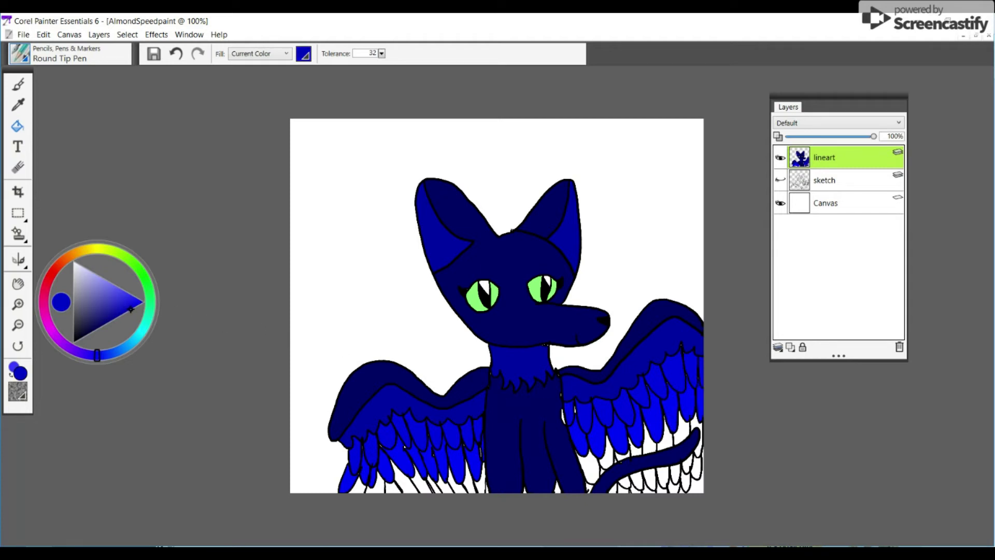
Fill the lowest feathers of the left wing with a lighter violet-blue and undo the fill that spills over the background
{"action": "left_click_drag", "start_coordinate": [131, 307], "coordinate": [129, 294]}
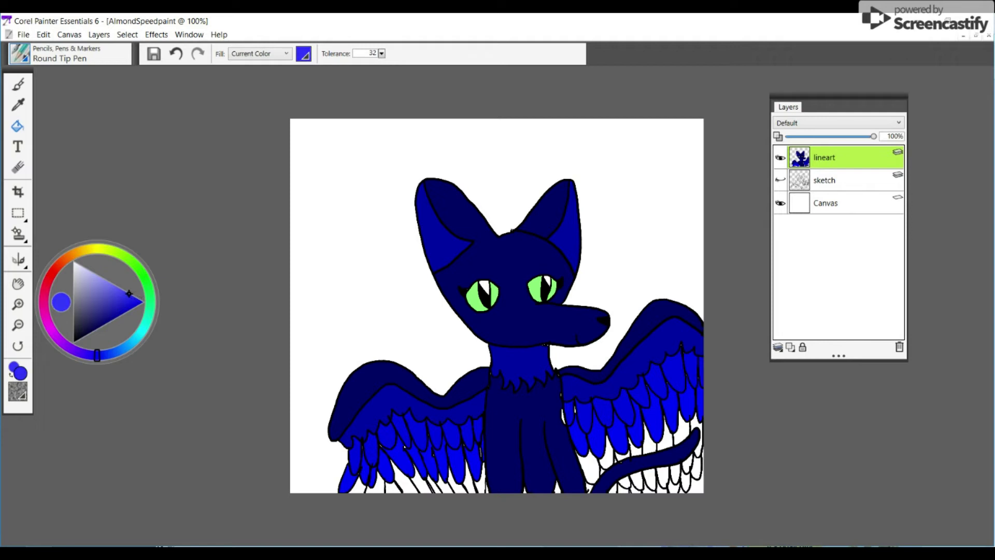
{"action": "left_click", "coordinate": [358, 484]}
{"action": "left_click", "coordinate": [378, 486]}
{"action": "left_click", "coordinate": [392, 488]}
{"action": "left_click", "coordinate": [411, 490]}
{"action": "left_click", "coordinate": [424, 491]}
{"action": "left_click", "coordinate": [432, 487]}
{"action": "left_click", "coordinate": [442, 487]}
{"action": "left_click", "coordinate": [454, 485]}
{"action": "left_click", "coordinate": [465, 484]}
{"action": "left_click", "coordinate": [478, 488]}
{"action": "left_click", "coordinate": [485, 491]}
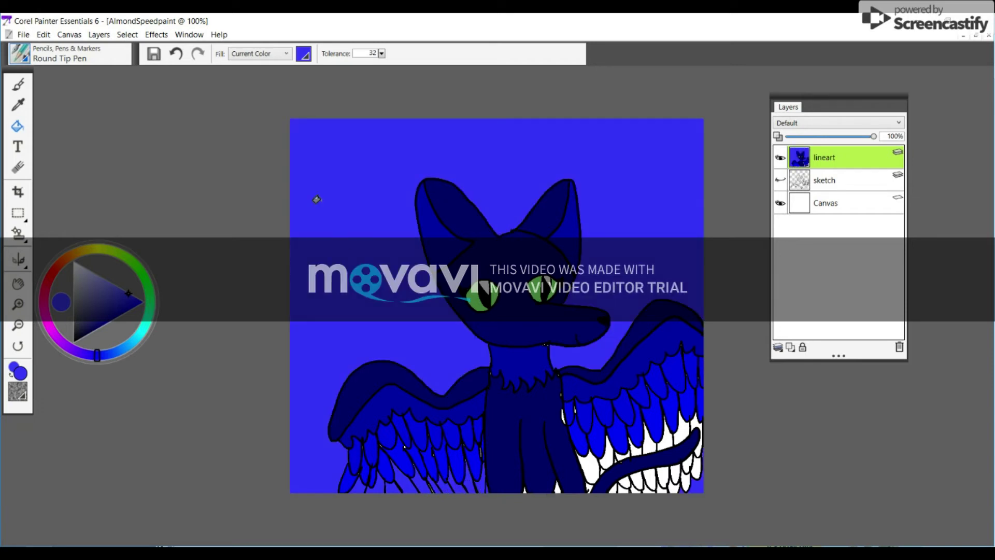
{"action": "left_click", "coordinate": [176, 54]}
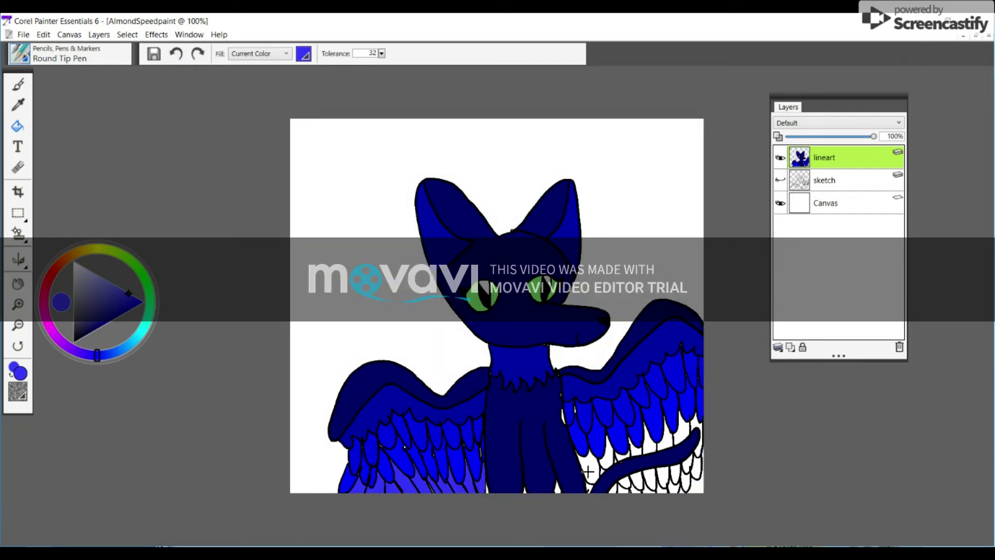
Fill the right wing's third feather row above the tail with the lighter violet-blue, undoing the fill that recolours the outlines
{"action": "left_click", "coordinate": [608, 462]}
{"action": "left_click", "coordinate": [624, 457]}
{"action": "left_click", "coordinate": [635, 451]}
{"action": "left_click", "coordinate": [653, 445]}
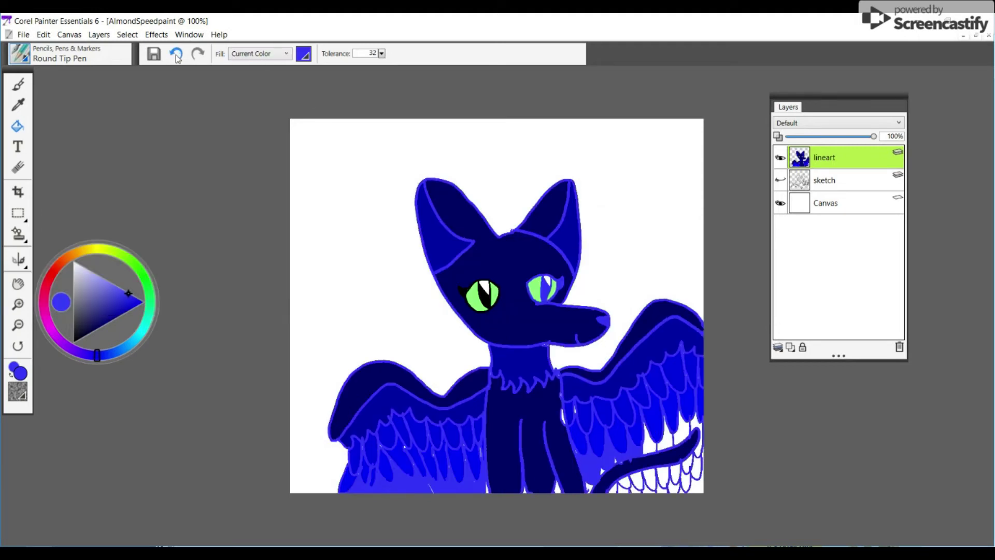
{"action": "left_click", "coordinate": [176, 54]}
{"action": "left_click", "coordinate": [652, 450]}
{"action": "left_click", "coordinate": [663, 443]}
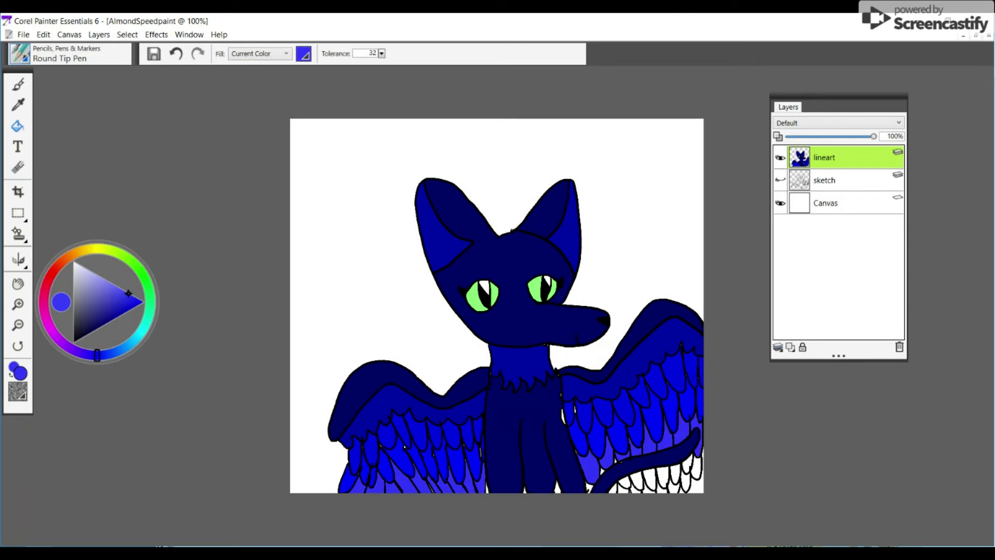
Fill the right wing's feathers just below the tail with a paler periwinkle blue, undoing the stray fills
{"action": "left_click", "coordinate": [112, 286]}
{"action": "left_click_drag", "start_coordinate": [112, 286], "coordinate": [114, 285]}
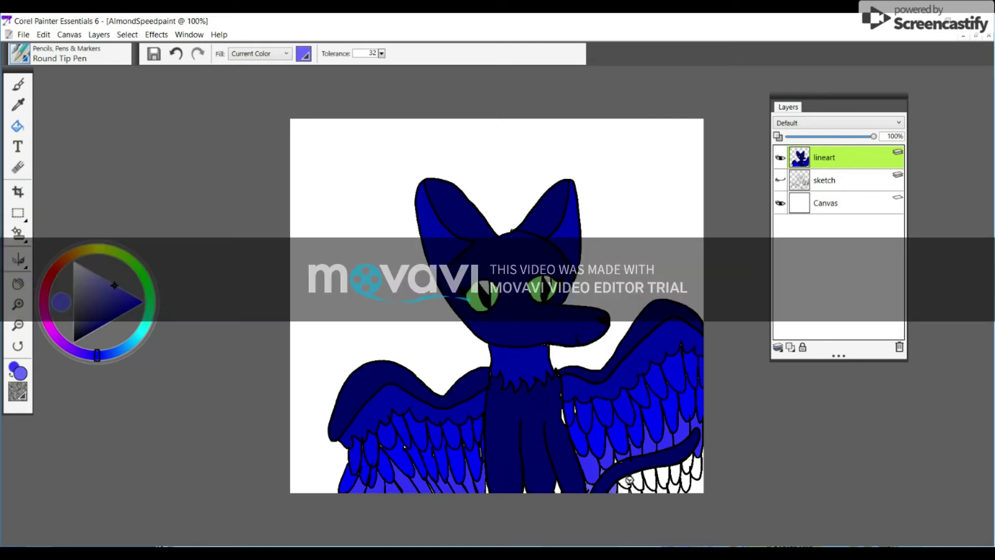
{"action": "left_click", "coordinate": [629, 480]}
{"action": "left_click", "coordinate": [177, 53]}
{"action": "left_click", "coordinate": [625, 482]}
{"action": "left_click", "coordinate": [651, 479]}
{"action": "left_click", "coordinate": [176, 54]}
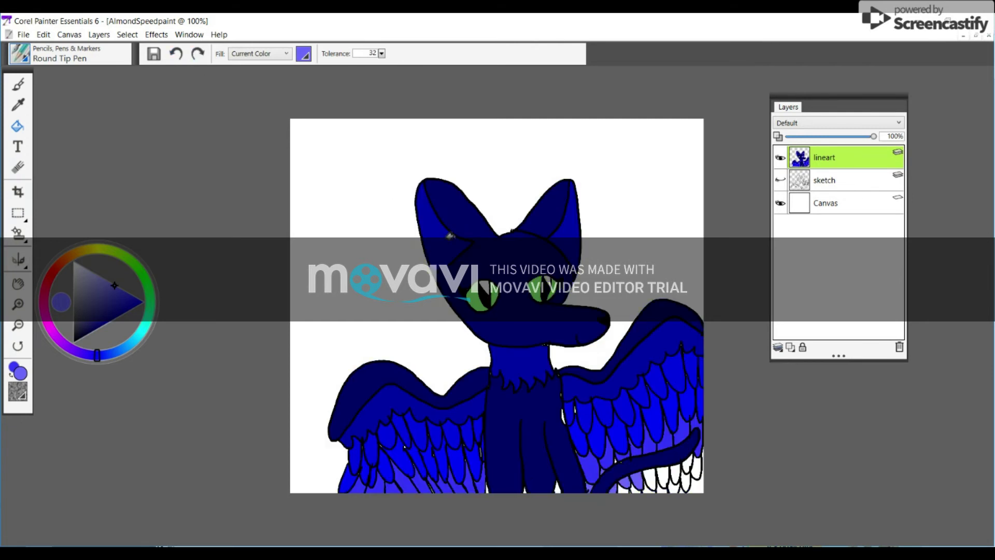
{"action": "left_click", "coordinate": [663, 477]}
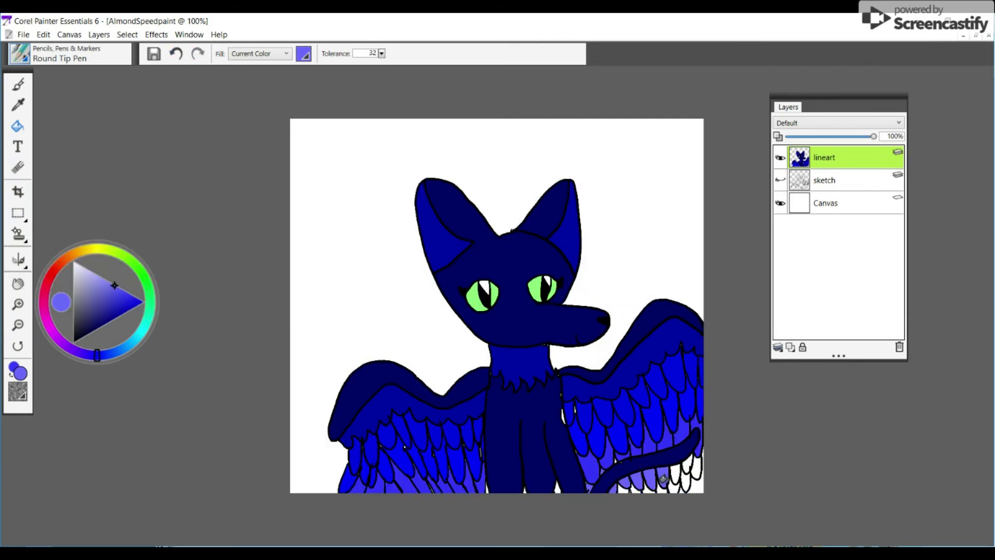
{"action": "left_click", "coordinate": [676, 472]}
{"action": "left_click", "coordinate": [688, 466]}
{"action": "left_click", "coordinate": [698, 473]}
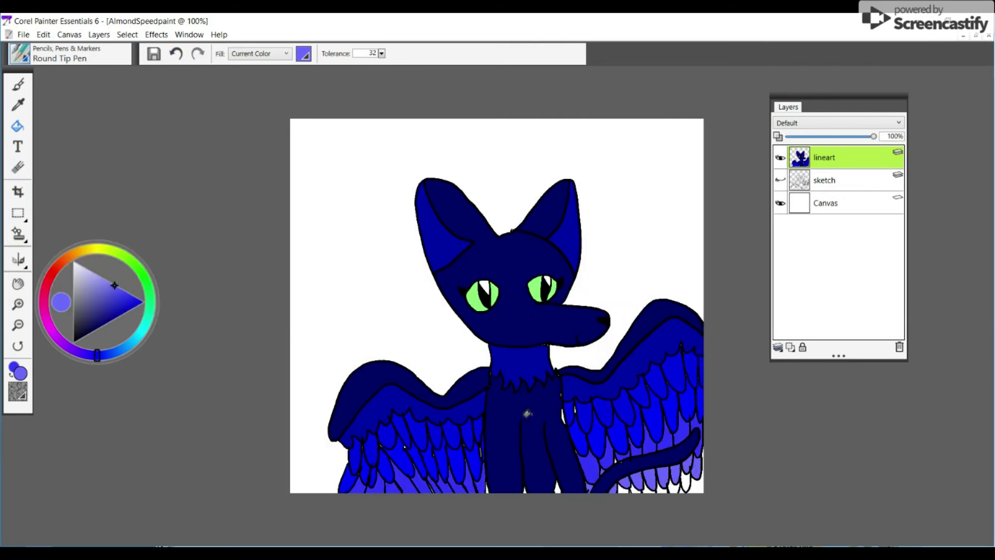
Fill the remaining feather tips at the lower edge of the right wing with a pale lavender blue
{"action": "left_click_drag", "start_coordinate": [114, 285], "coordinate": [100, 278]}
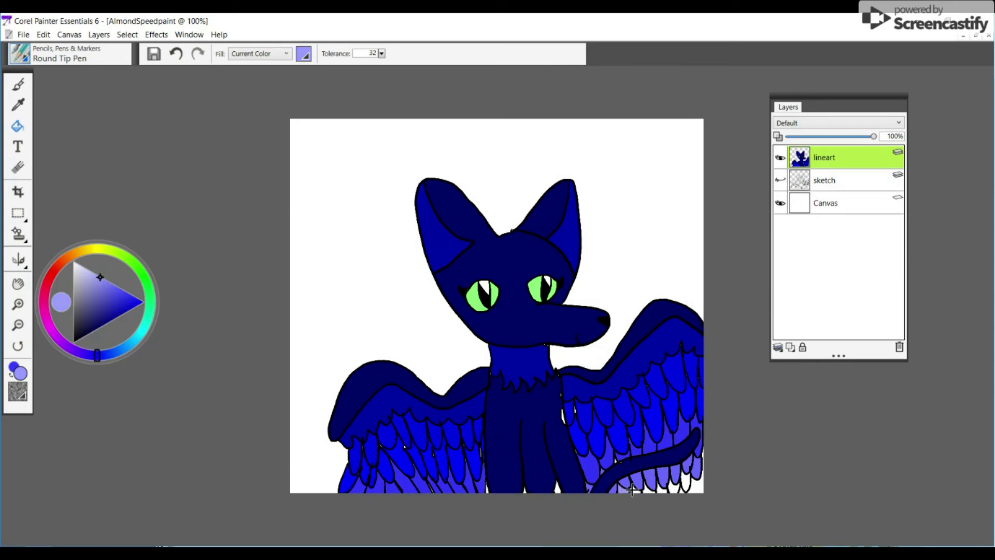
{"action": "left_click", "coordinate": [663, 490]}
{"action": "left_click", "coordinate": [675, 489]}
{"action": "left_click", "coordinate": [687, 485]}
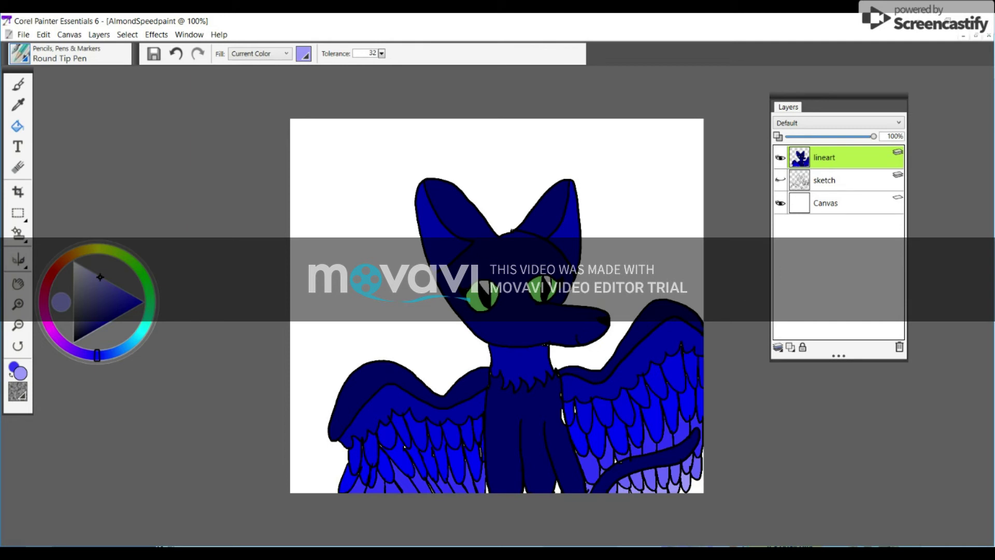
Try a black background fill on the Canvas layer and undo it
{"action": "left_click", "coordinate": [829, 202]}
{"action": "left_click_drag", "start_coordinate": [100, 277], "coordinate": [74, 342]}
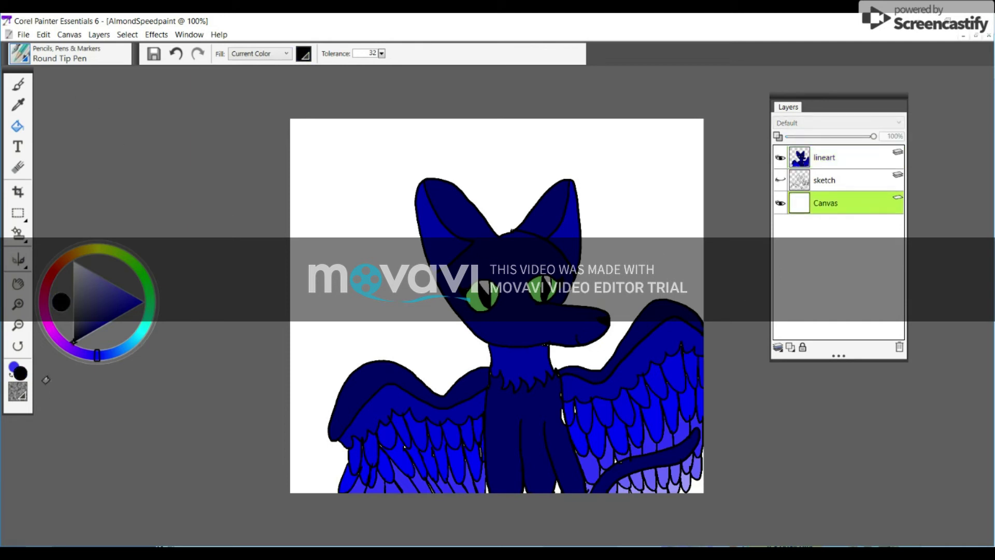
{"action": "left_click", "coordinate": [324, 262]}
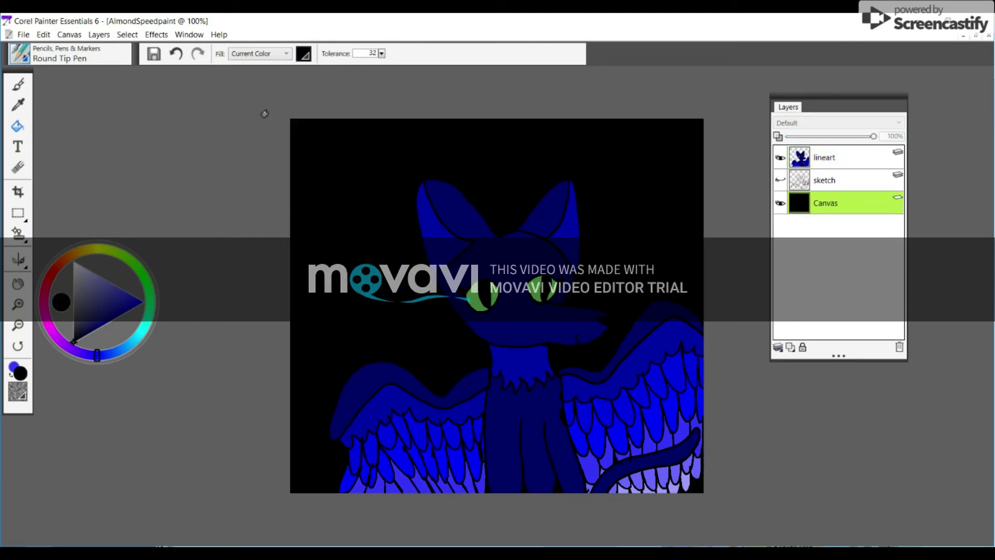
{"action": "left_click", "coordinate": [176, 54]}
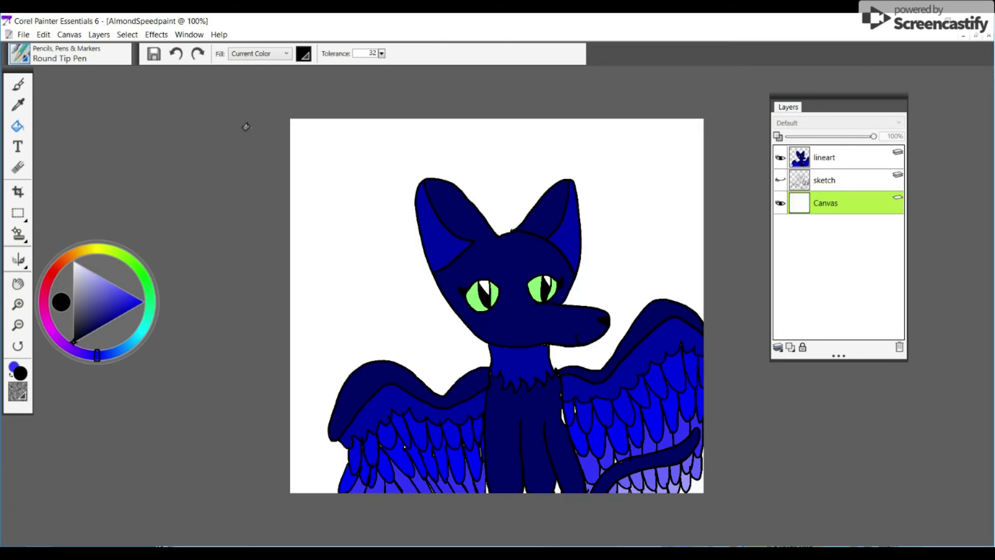
Fill the eye highlight with solid white on the lineart layer
{"action": "left_click", "coordinate": [829, 157]}
{"action": "left_click", "coordinate": [73, 262]}
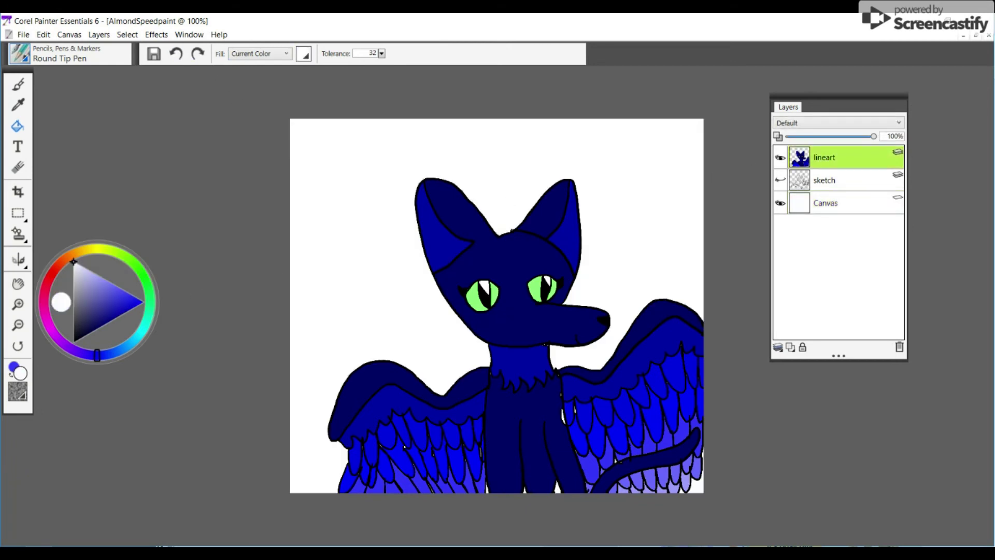
{"action": "left_click", "coordinate": [484, 284]}
Fill the background on the Canvas layer with a very dark navy blue
{"action": "left_click", "coordinate": [840, 204]}
{"action": "left_click", "coordinate": [106, 280]}
{"action": "left_click", "coordinate": [138, 268]}
{"action": "left_click_drag", "start_coordinate": [104, 327], "coordinate": [94, 375]}
{"action": "left_click", "coordinate": [100, 401]}
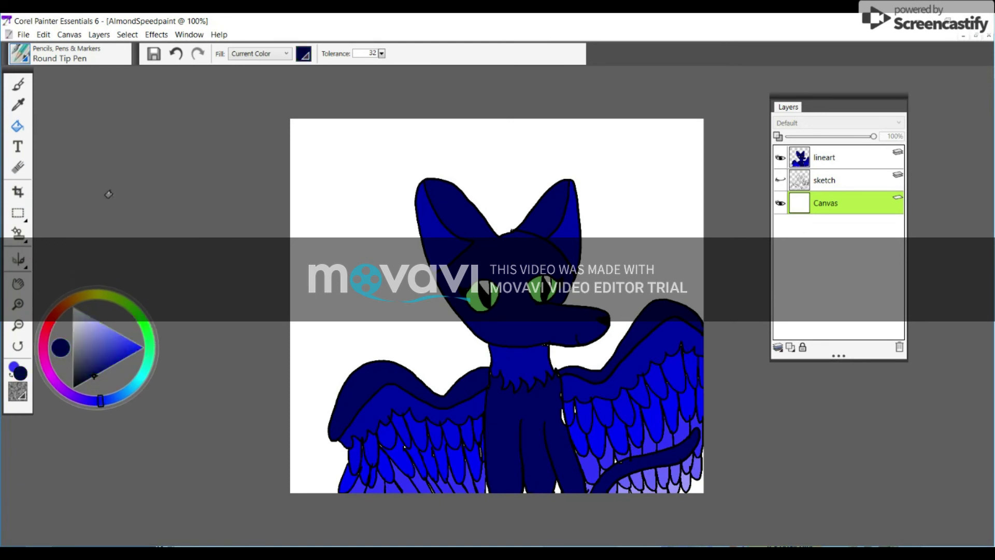
{"action": "left_click", "coordinate": [292, 237]}
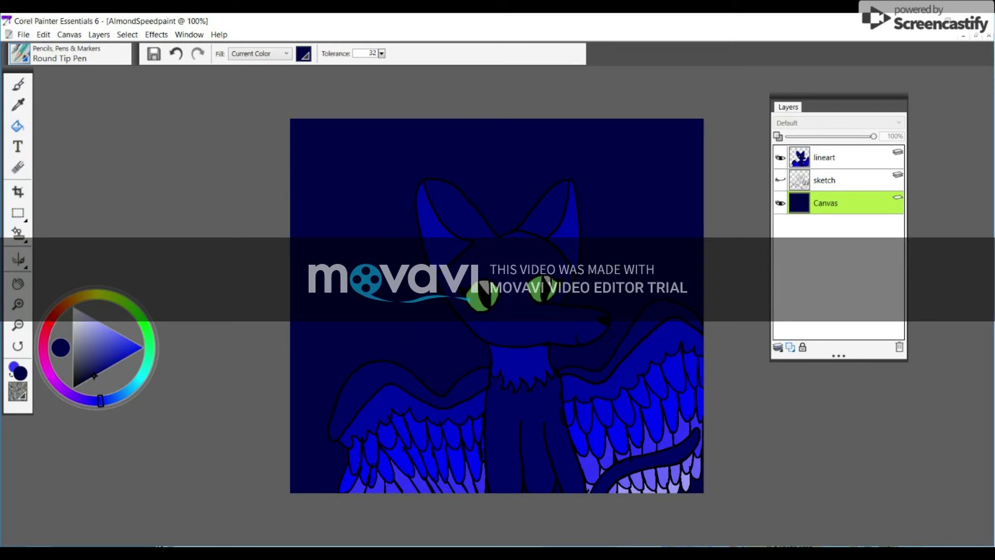
Add a new layer directly above the Canvas layer and name it stars
{"action": "left_click", "coordinate": [790, 347]}
{"action": "double_click", "coordinate": [826, 203]}
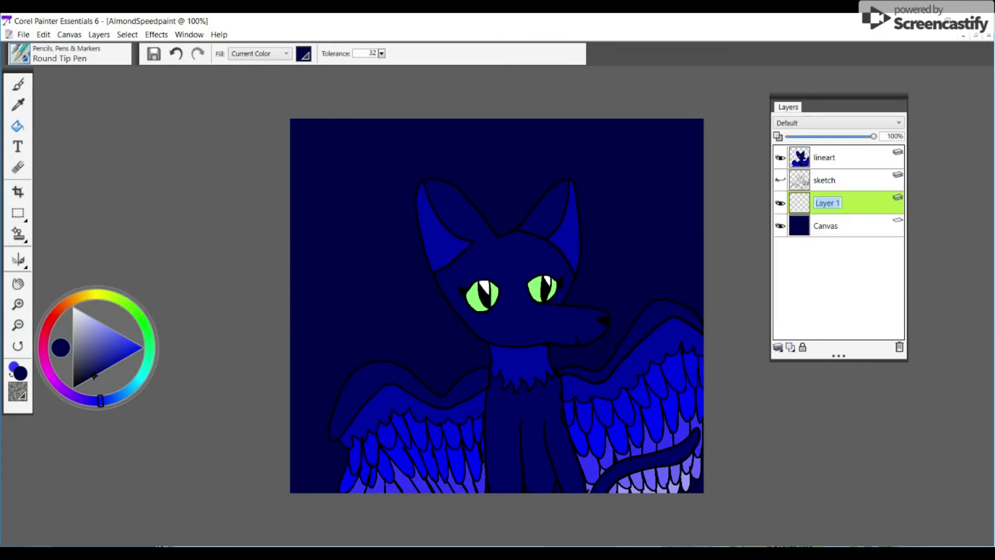
{"action": "key", "text": "BackSpace"}
{"action": "key", "text": "Return"}
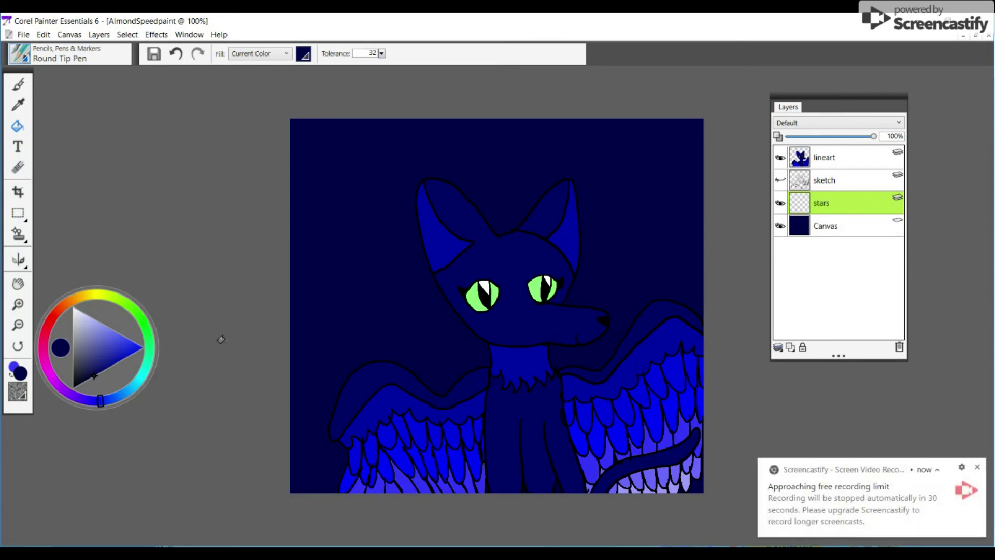
Spray white star speckles across the background on the stars layer with the Coarse Spray Jitter airbrush at size 40
{"action": "left_click", "coordinate": [73, 308]}
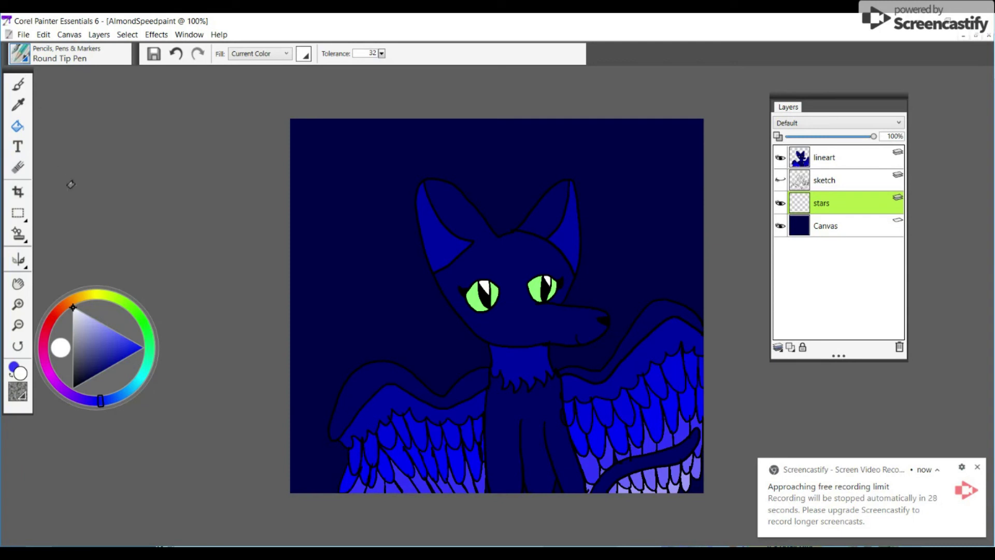
{"action": "left_click", "coordinate": [21, 55]}
{"action": "left_click", "coordinate": [46, 187]}
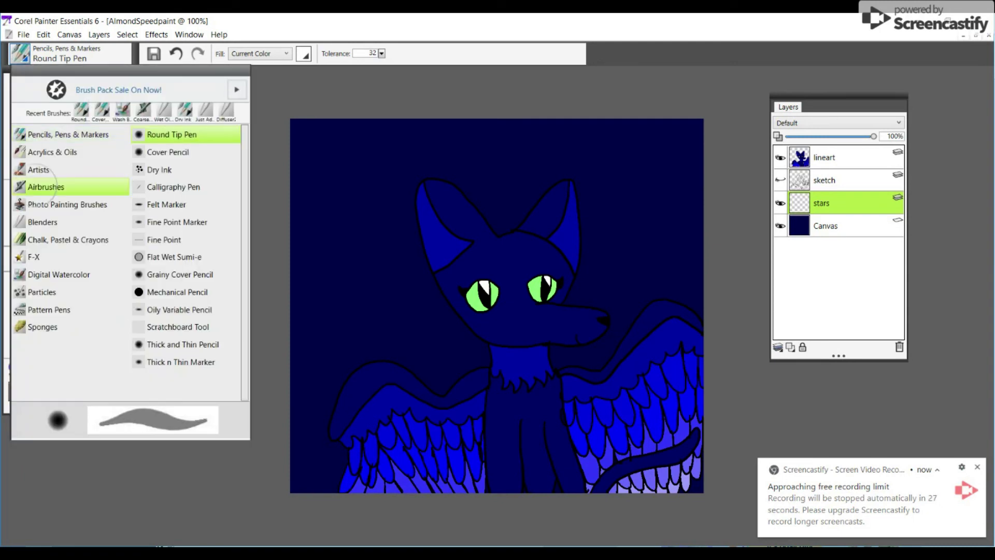
{"action": "left_click", "coordinate": [273, 299]}
{"action": "mouse_move", "coordinate": [254, 398]}
{"action": "left_mouse_down"}
{"action": "mouse_move", "coordinate": [363, 485]}
{"action": "mouse_move", "coordinate": [222, 371]}
{"action": "mouse_move", "coordinate": [438, 504]}
{"action": "mouse_move", "coordinate": [351, 403]}
{"action": "mouse_move", "coordinate": [274, 221]}
{"action": "mouse_move", "coordinate": [301, 206]}
{"action": "mouse_move", "coordinate": [399, 257]}
{"action": "mouse_move", "coordinate": [466, 311]}
{"action": "mouse_move", "coordinate": [685, 403]}
{"action": "mouse_move", "coordinate": [529, 246]}
{"action": "mouse_move", "coordinate": [527, 205]}
{"action": "mouse_move", "coordinate": [691, 321]}
{"action": "mouse_move", "coordinate": [589, 158]}
{"action": "mouse_move", "coordinate": [663, 160]}
{"action": "mouse_move", "coordinate": [715, 185]}
{"action": "left_mouse_up"}
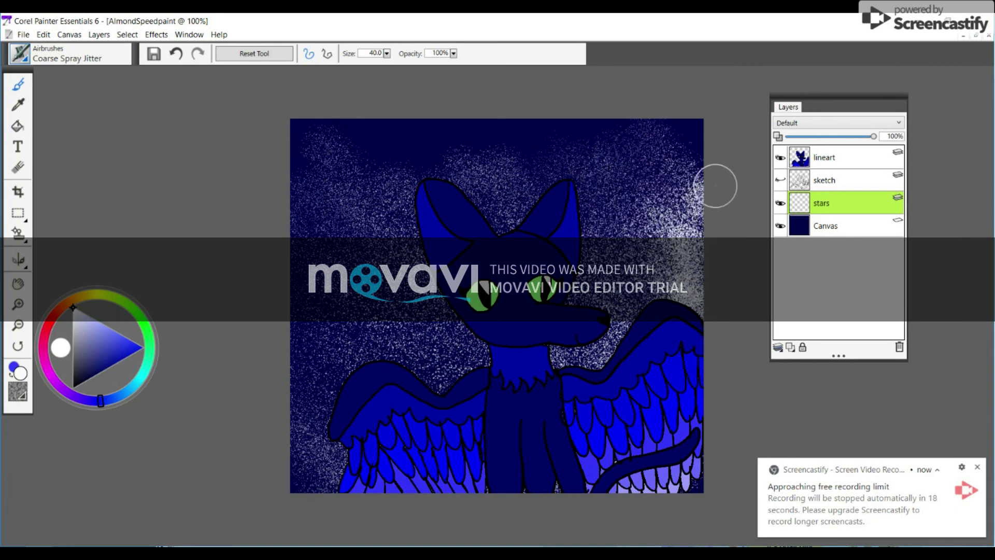
Tone down the dense star patch above the right wing with black spray, and add fresh white speckles beside the right ear
{"action": "left_click", "coordinate": [73, 386]}
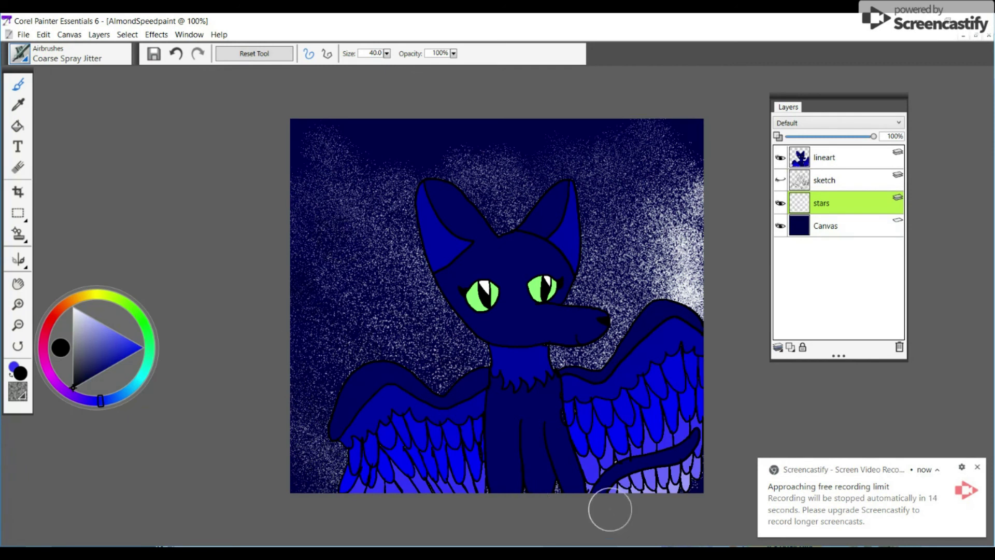
{"action": "mouse_move", "coordinate": [707, 345]}
{"action": "left_mouse_down"}
{"action": "mouse_move", "coordinate": [625, 205]}
{"action": "mouse_move", "coordinate": [725, 234]}
{"action": "left_mouse_up"}
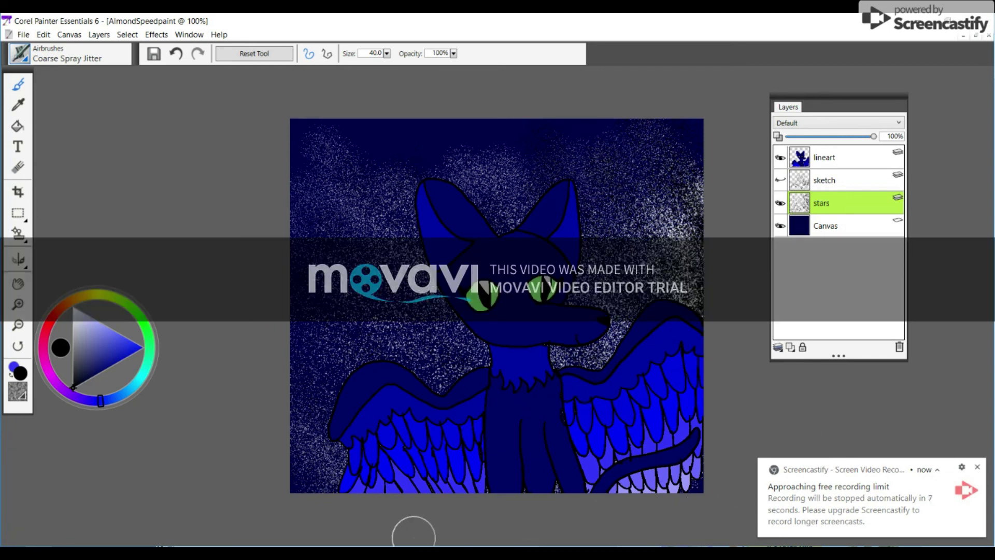
{"action": "left_click_drag", "start_coordinate": [73, 386], "coordinate": [73, 307]}
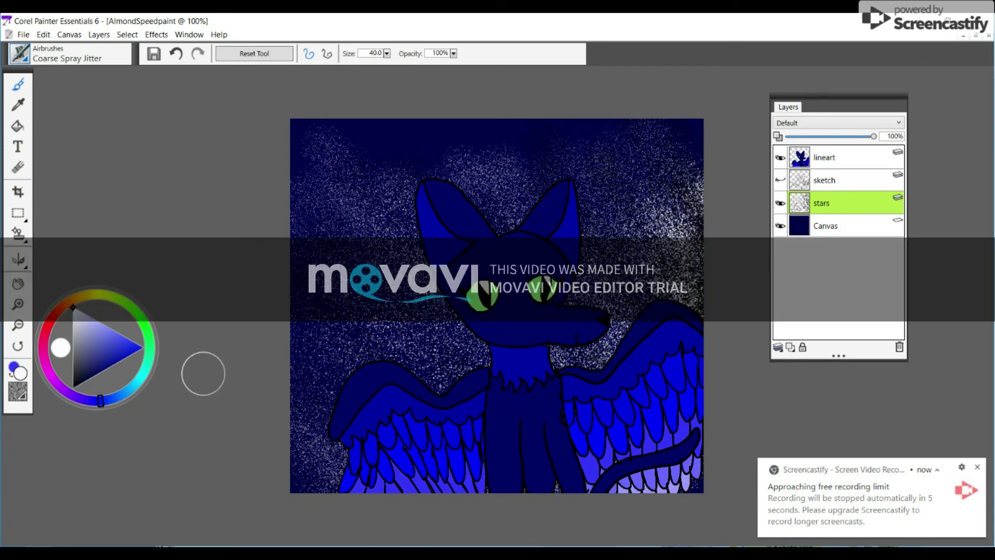
{"action": "mouse_move", "coordinate": [570, 217]}
{"action": "left_mouse_down"}
{"action": "mouse_move", "coordinate": [618, 182]}
{"action": "mouse_move", "coordinate": [674, 260]}
{"action": "left_mouse_up"}
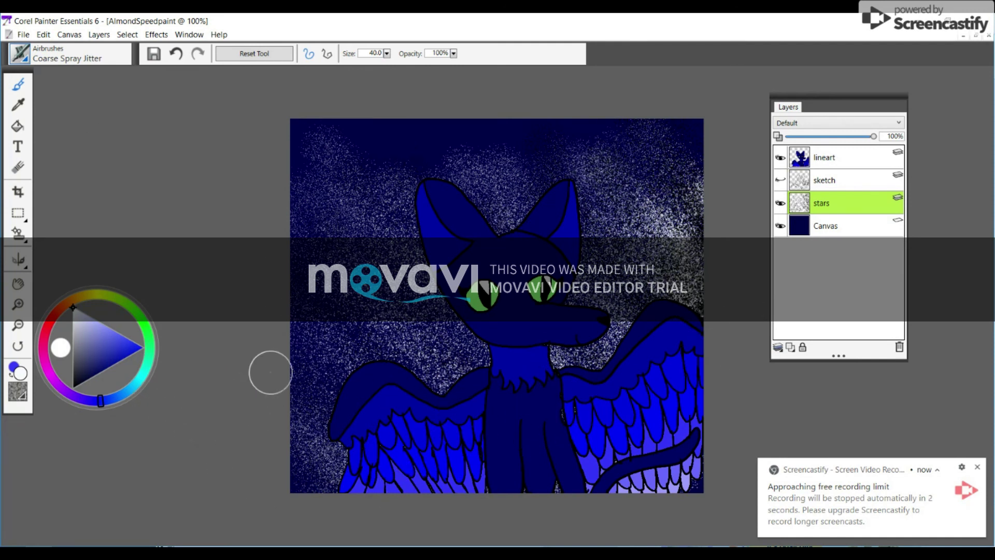